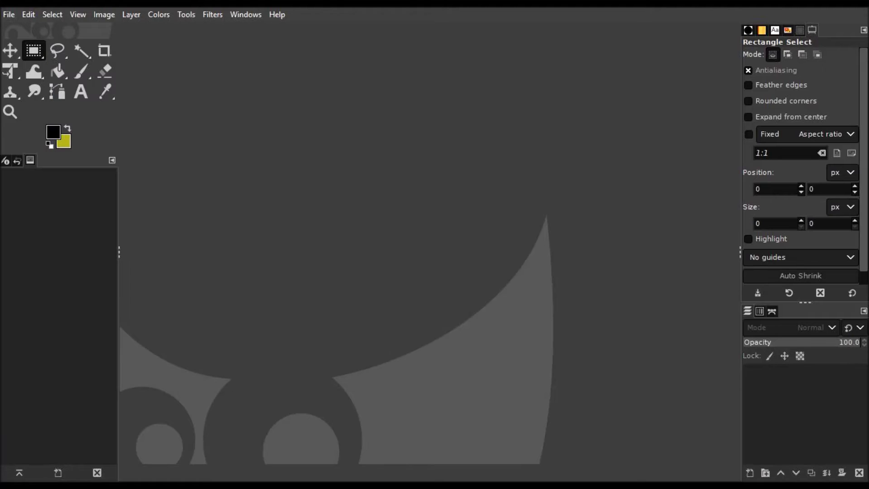
Step: Open Template-Pants in GIMP and add richbluedenimjeans.png over it as a layer
scroll(559, 335, down, 10)
scroll(559, 335, down, 10)
scroll(559, 334, up, 3)
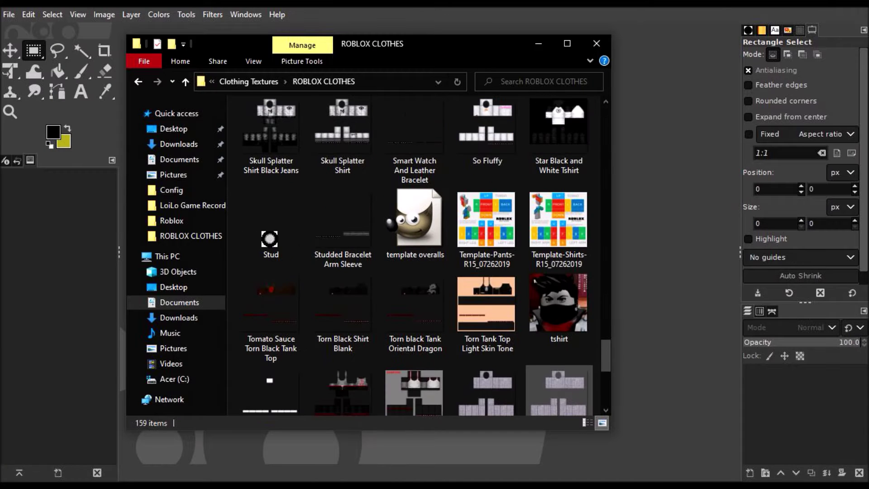
double_click(486, 222)
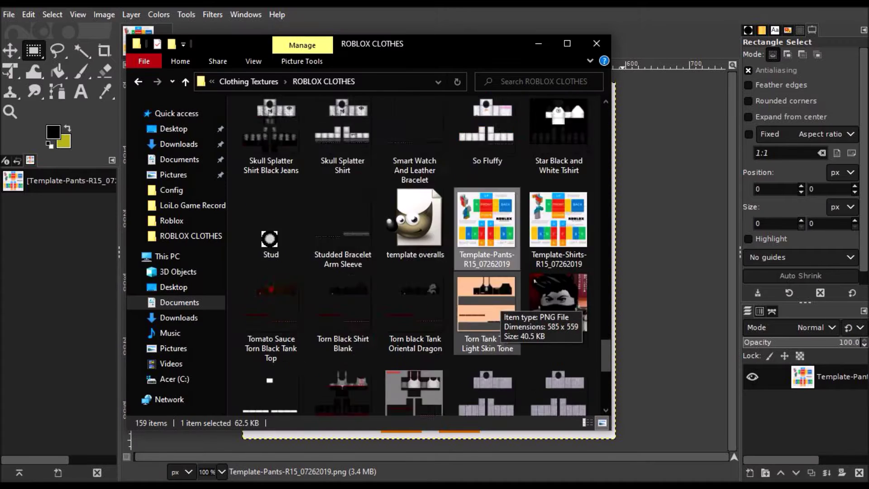
scroll(534, 290, down, 5)
click(342, 307)
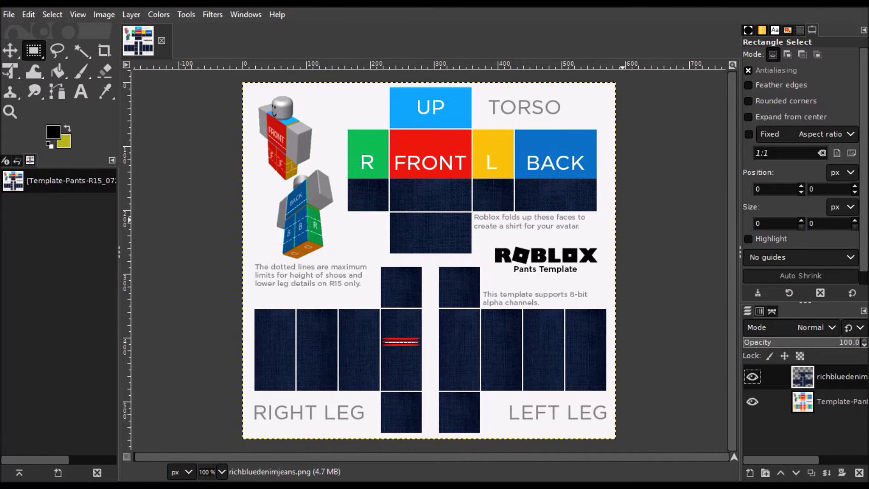
Step: Add the Skull Paint Muscle Shirt Black Jeans image as a new top layer
key(alt+Tab)
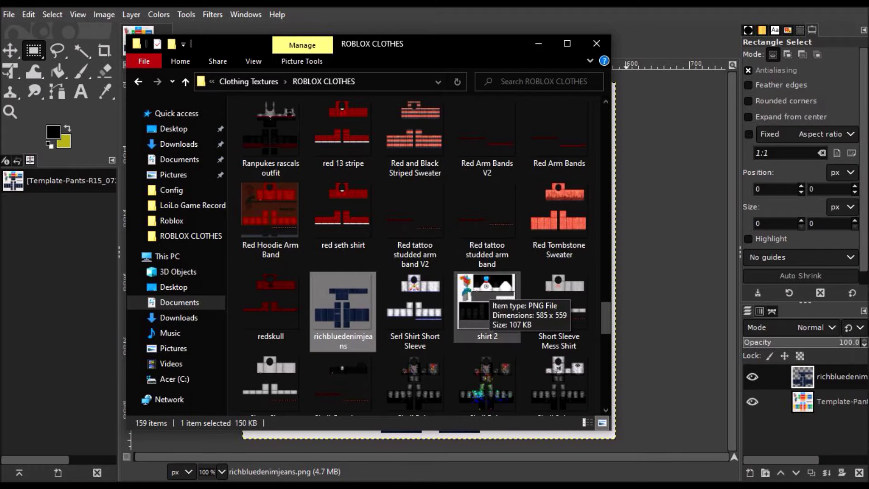
scroll(415, 272, down, 3)
click(415, 272)
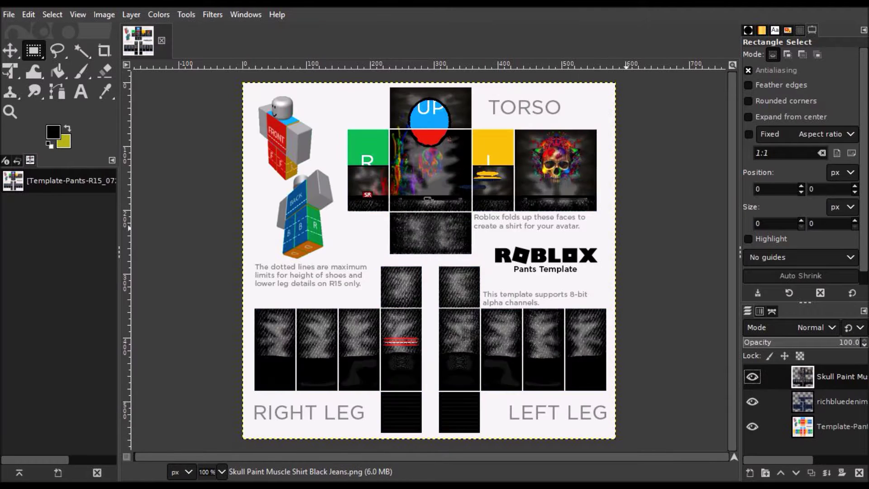
Step: Cut the skull paint from the torso and upper legs, deselect, and switch to the Eraser
drag(604, 259, 345, 85)
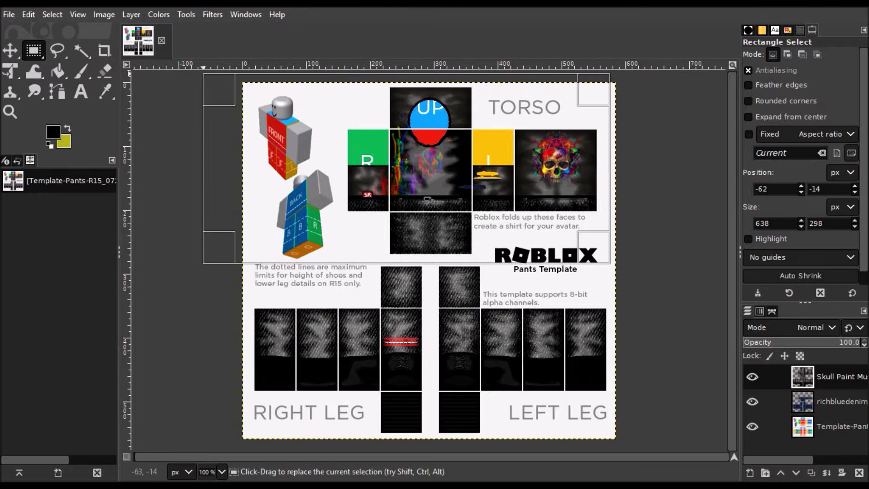
key(ctrl+x)
drag(254, 252, 644, 351)
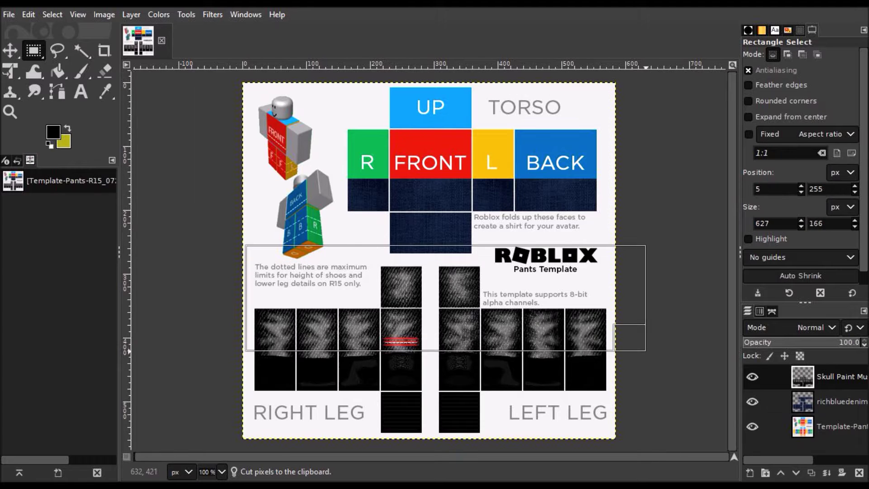
key(ctrl+x)
key(ctrl+shift+a)
key(shift+e)
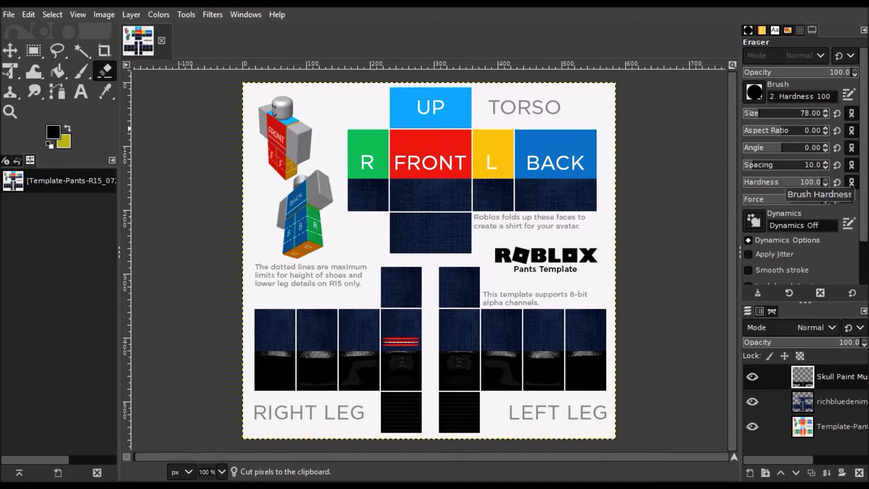
Step: Zoom in on the right-leg panels and erase a first patch with the Block 01 brush
click(10, 111)
click(268, 356)
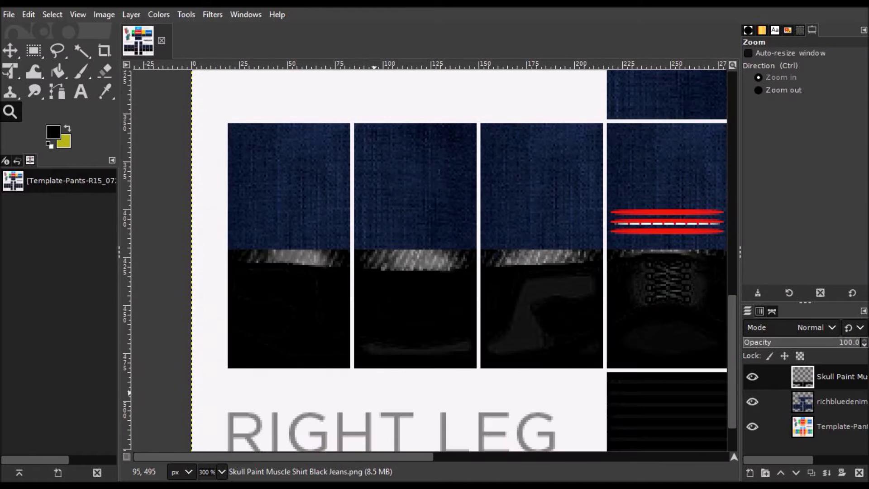
key(shift+e)
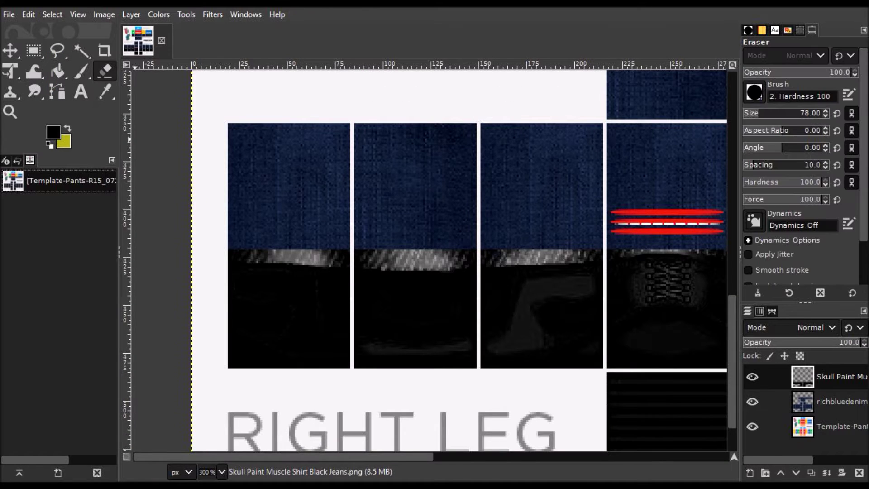
click(754, 91)
click(769, 112)
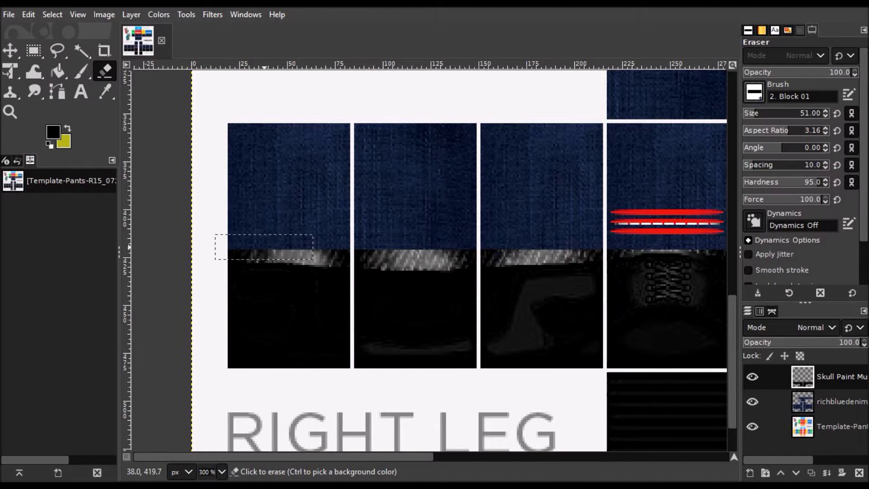
click(263, 248)
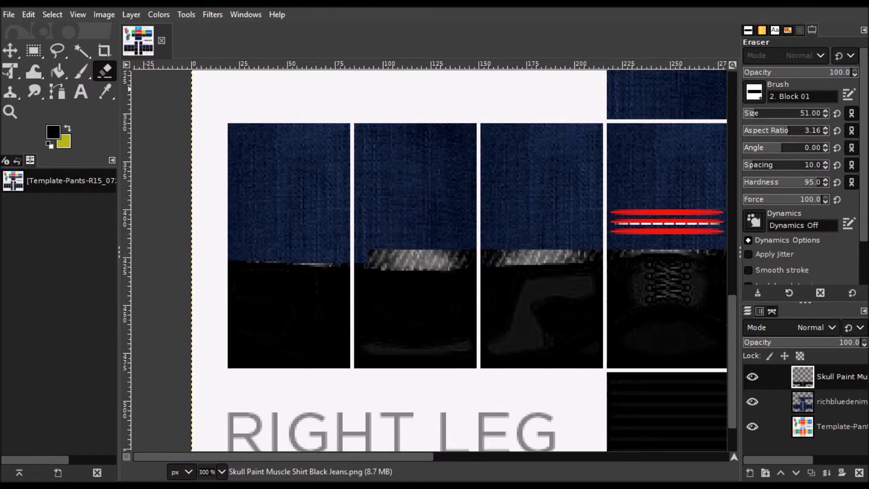
Step: Erase grey skull pixels along the denim edge using a smaller Block eraser
key(z)
click(310, 269)
key(shift+e)
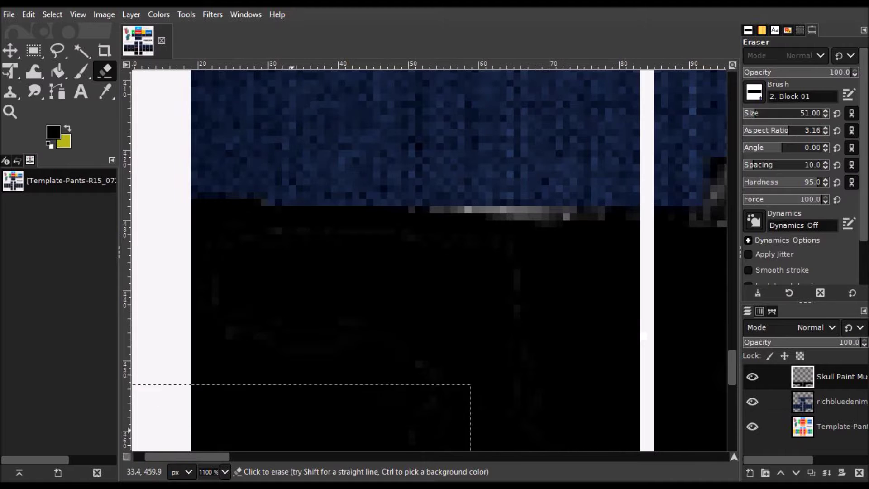
scroll(289, 229, right, 5)
drag(376, 166, 447, 154)
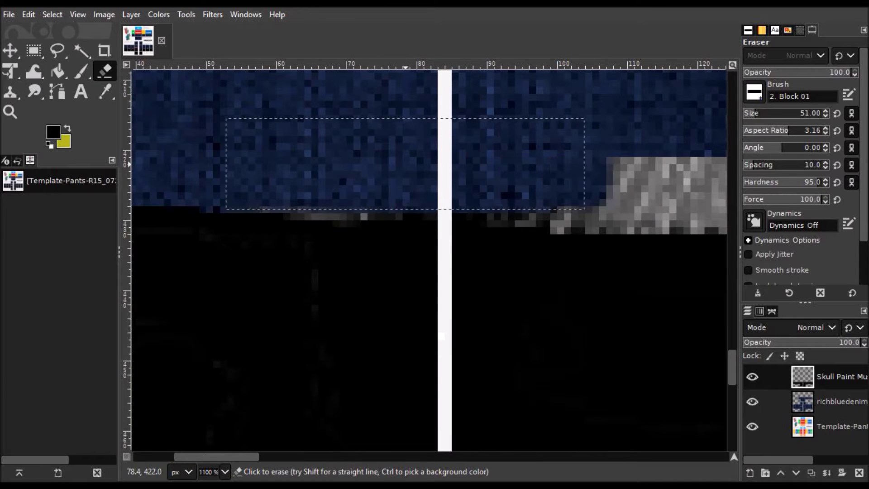
drag(498, 189, 606, 189)
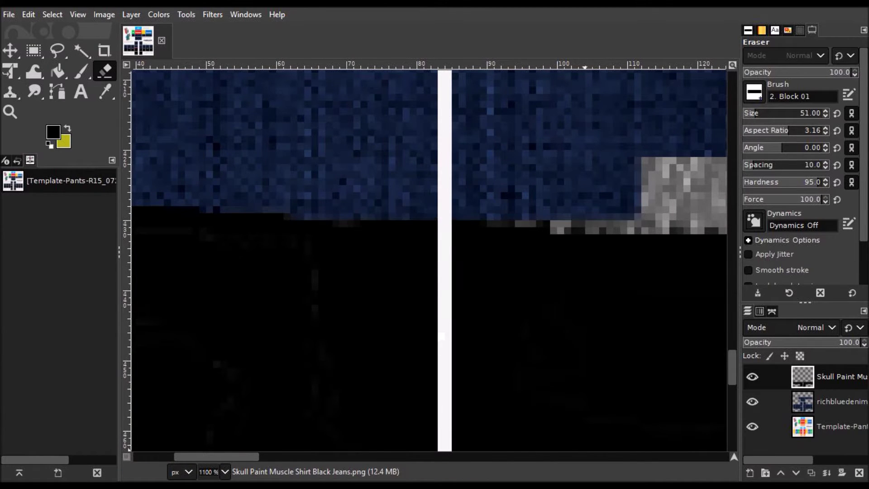
scroll(607, 189, right, 6)
drag(399, 181, 416, 180)
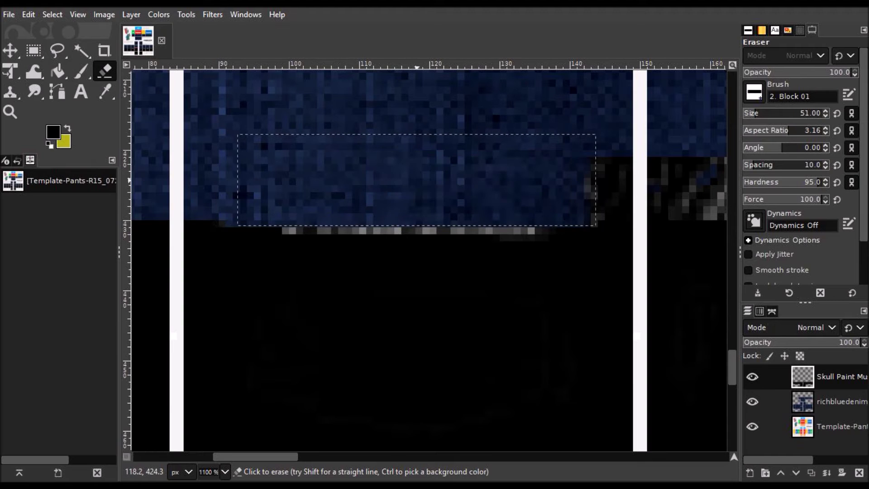
drag(796, 112, 778, 113)
drag(398, 206, 378, 207)
key(ctrl+z)
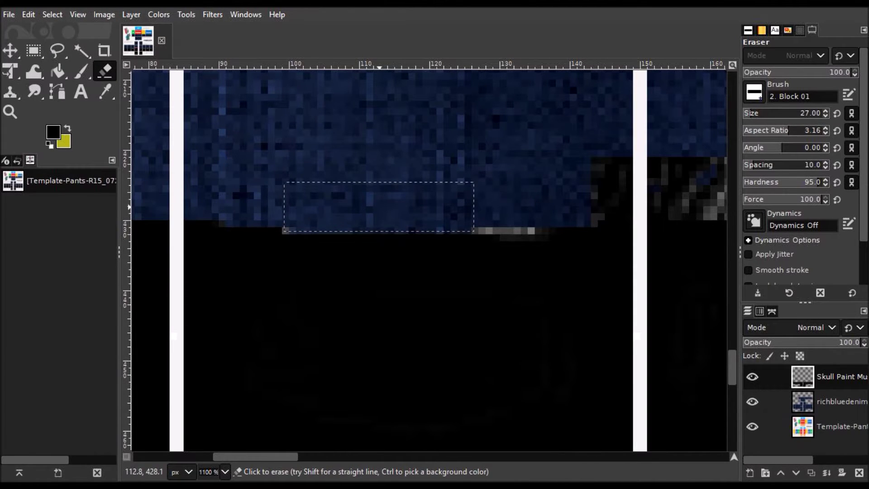
mouse_move(471, 204)
mouse_down()
mouse_move(528, 204)
mouse_move(571, 190)
mouse_up()
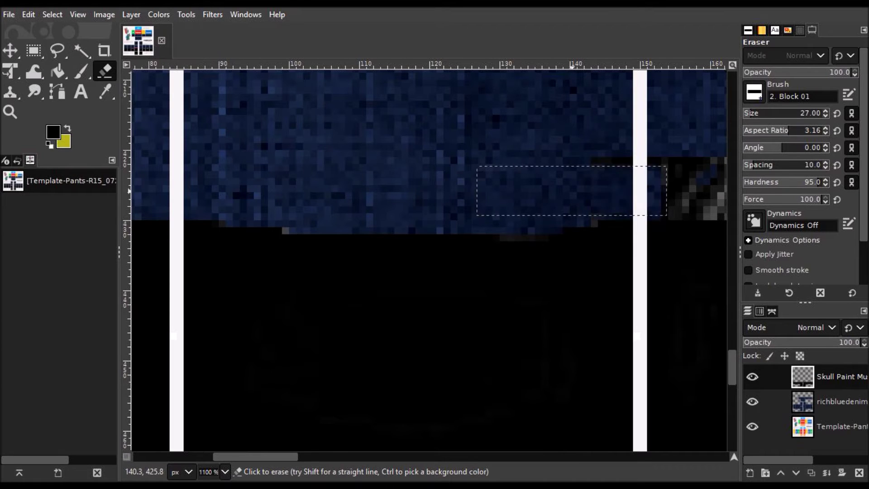
Step: Erase the grey skull band on the next leg panel
scroll(335, 298, right, 5)
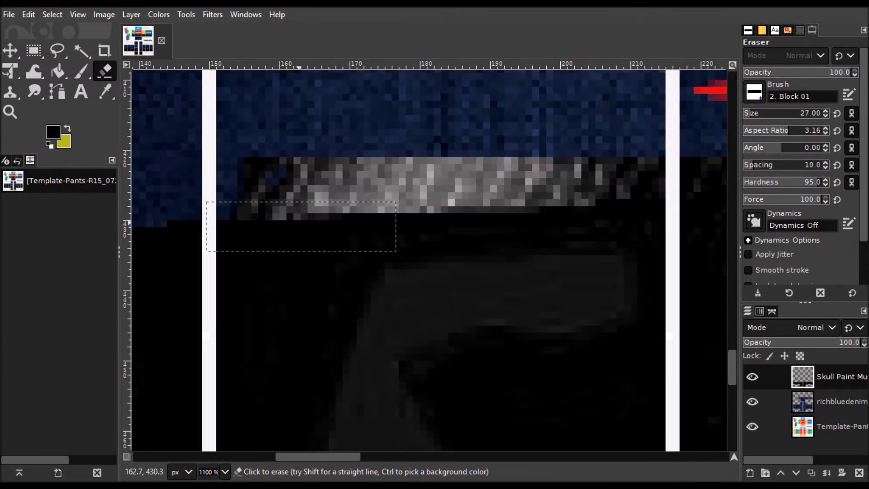
mouse_move(249, 193)
mouse_down()
mouse_move(485, 162)
mouse_move(447, 175)
mouse_move(571, 167)
mouse_move(500, 179)
mouse_up()
drag(437, 186, 382, 185)
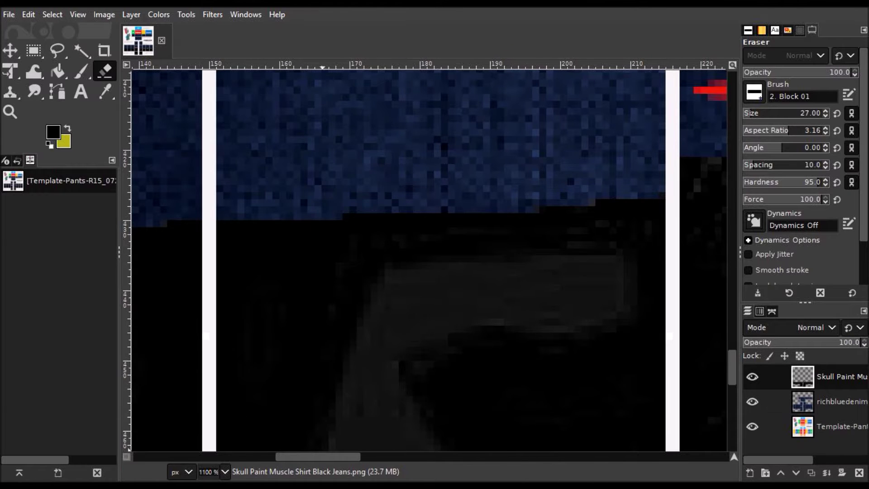
scroll(267, 162, right, 5)
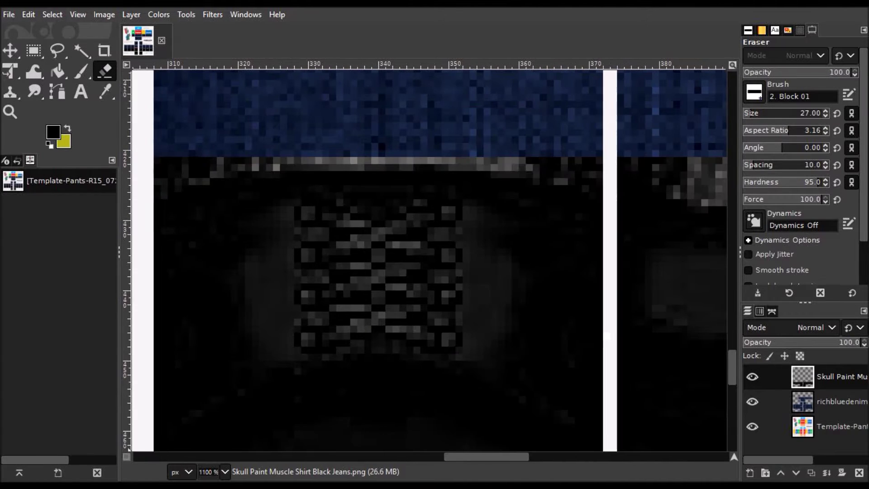
scroll(277, 136, right, 2)
Step: Zoom out to show more leg panels and erase stray pixels at the denim edge
key(z)
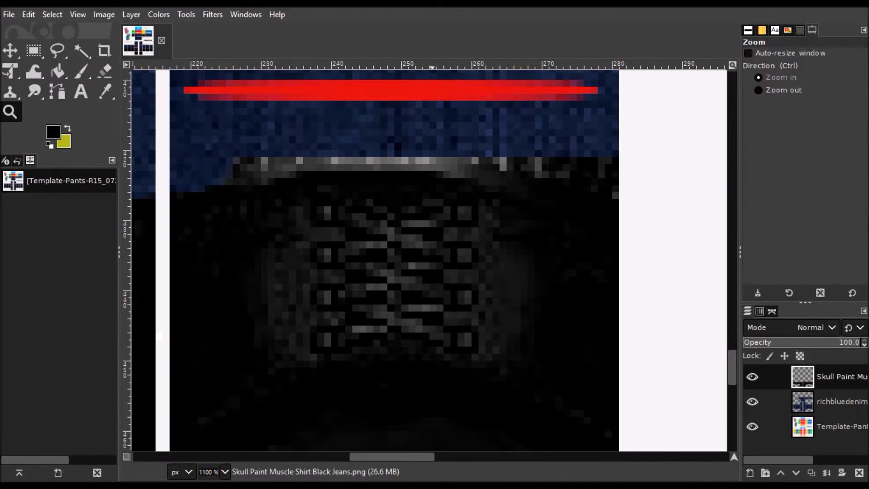
ctrl+click(478, 319)
key(shift+e)
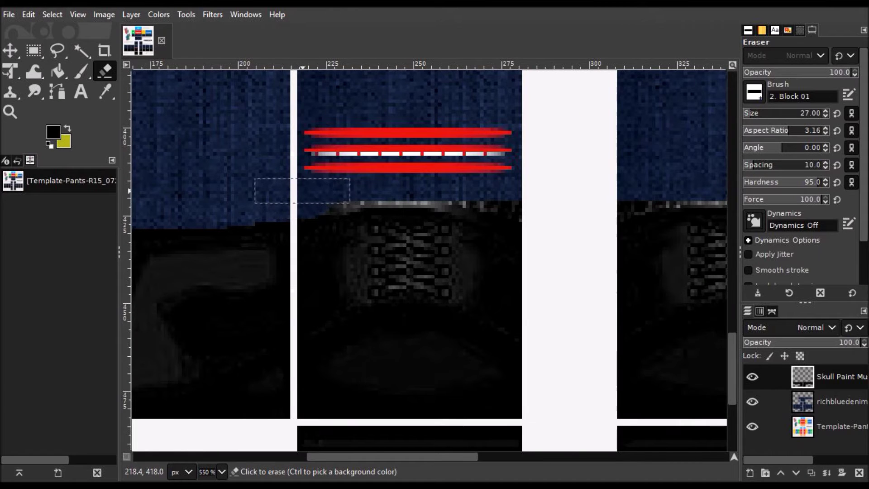
click(302, 191)
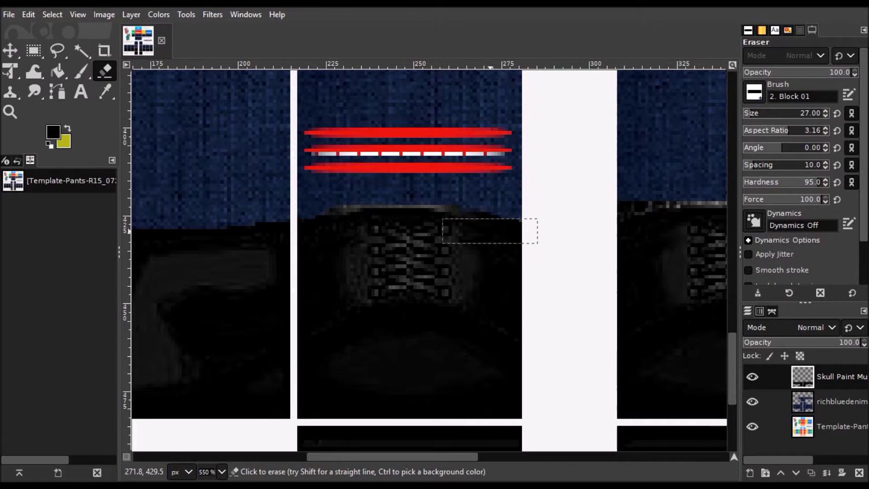
Step: Cut a thin grey strip along the denim boundary across both panels, then deselect
key(r)
drag(298, 221, 540, 221)
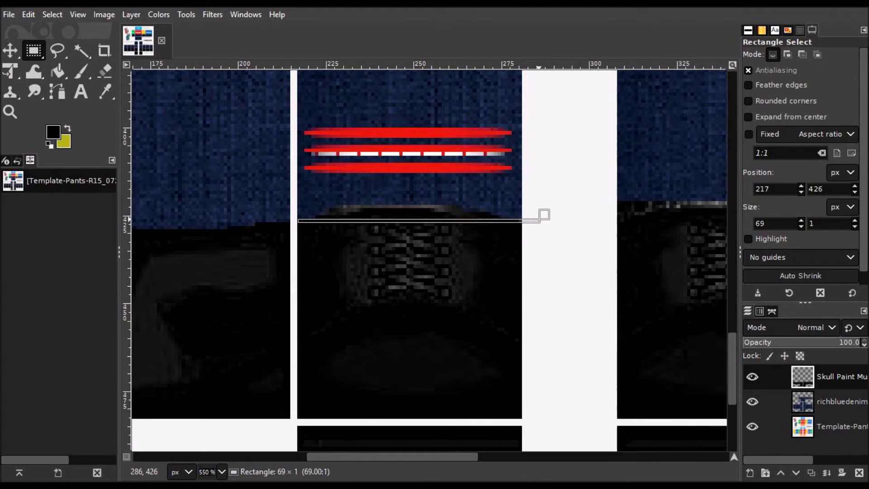
key(shift+e)
scroll(430, 260, right, 5)
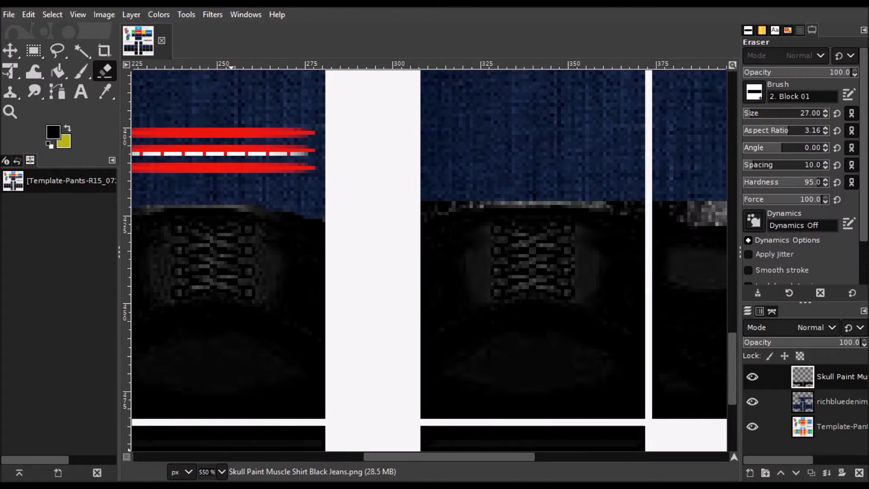
scroll(430, 260, left, 2)
key(m)
key(r)
drag(185, 197, 709, 208)
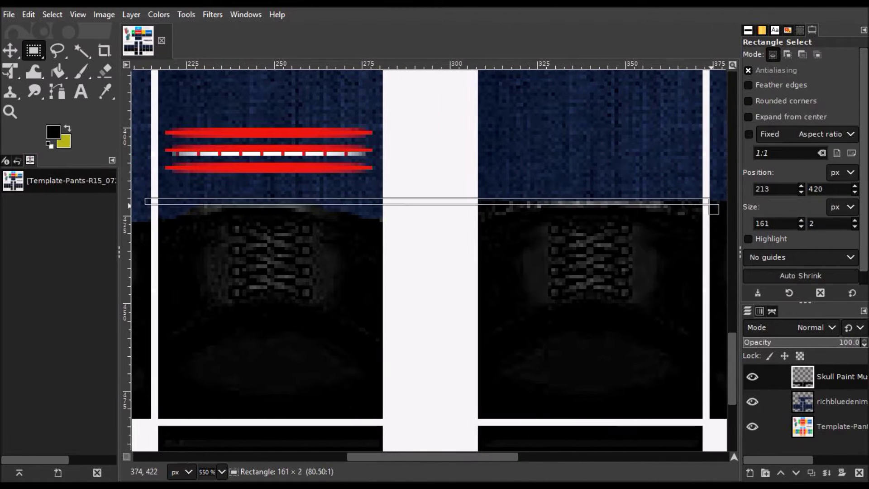
key(ctrl+x)
key(ctrl+shift+a)
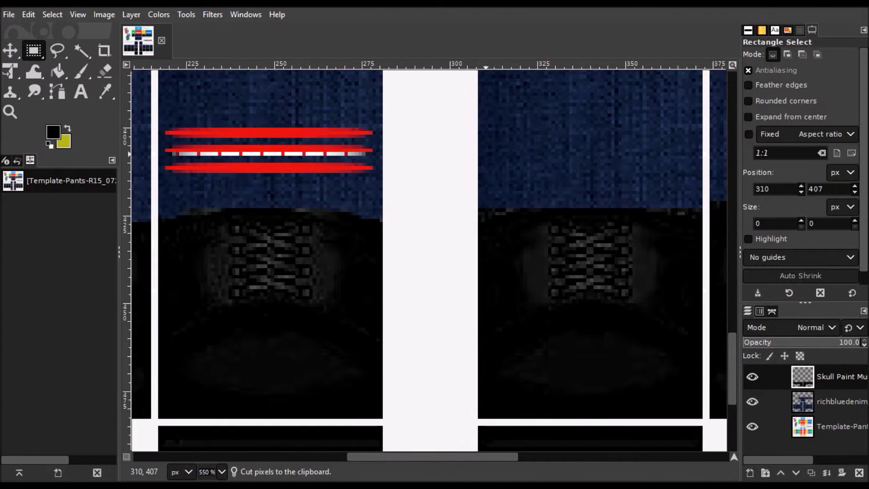
key(shift+e)
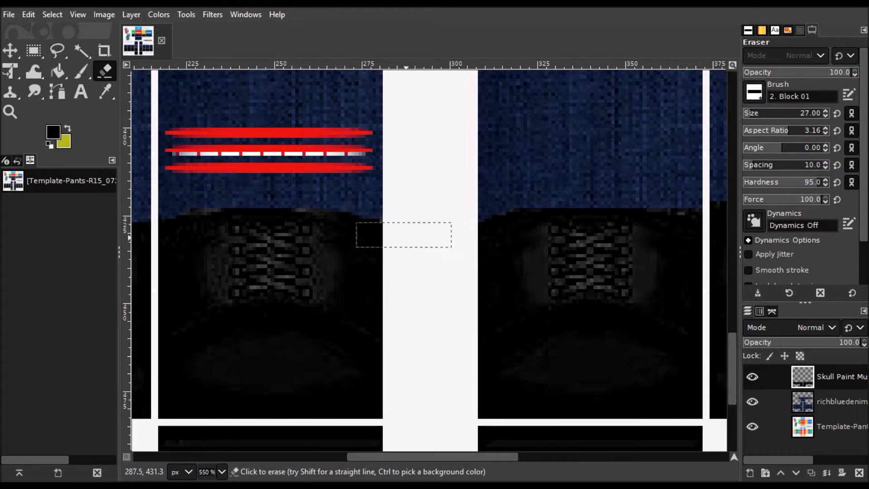
Step: Erase the remaining grey pixels along the denim/black edge on the further panels
scroll(597, 197, right, 2)
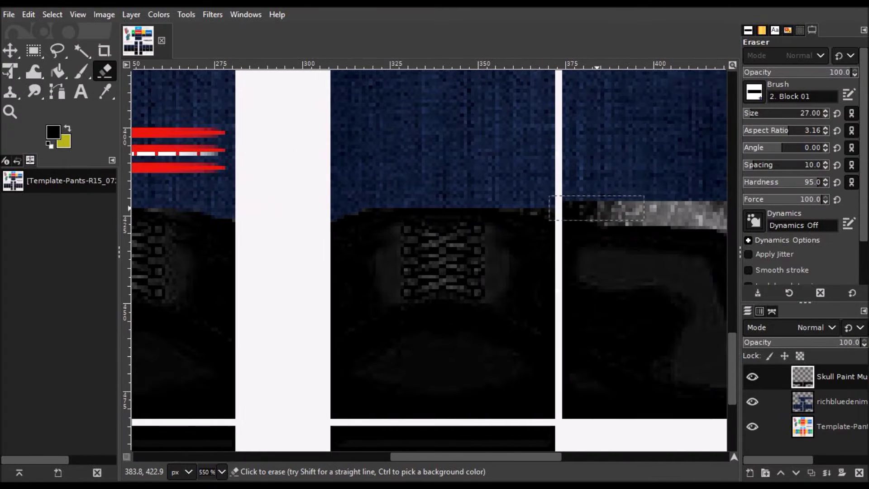
drag(596, 208, 579, 201)
scroll(472, 438, right, 5)
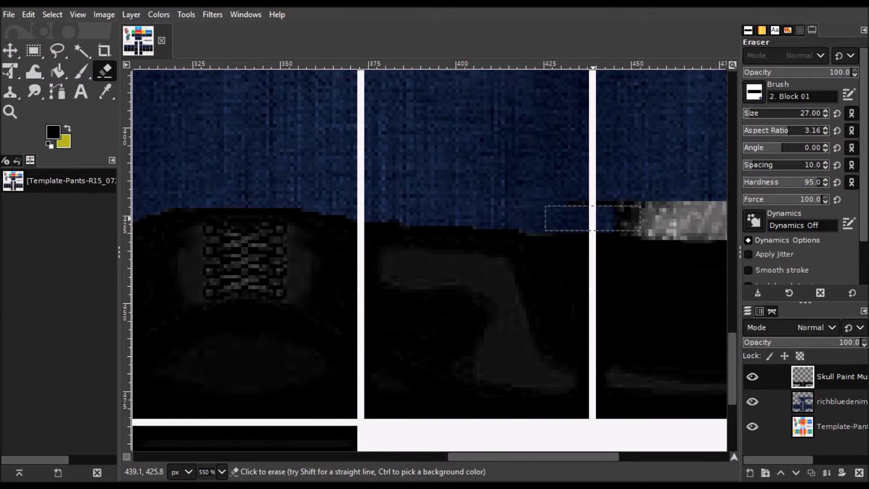
scroll(623, 198, right, 3)
mouse_move(538, 204)
mouse_down()
mouse_move(491, 219)
mouse_move(564, 227)
mouse_up()
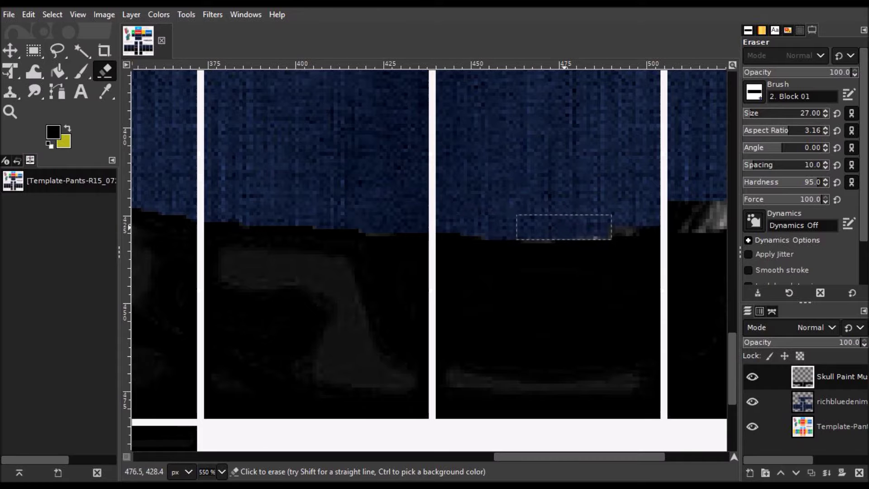
scroll(559, 427, right, 3)
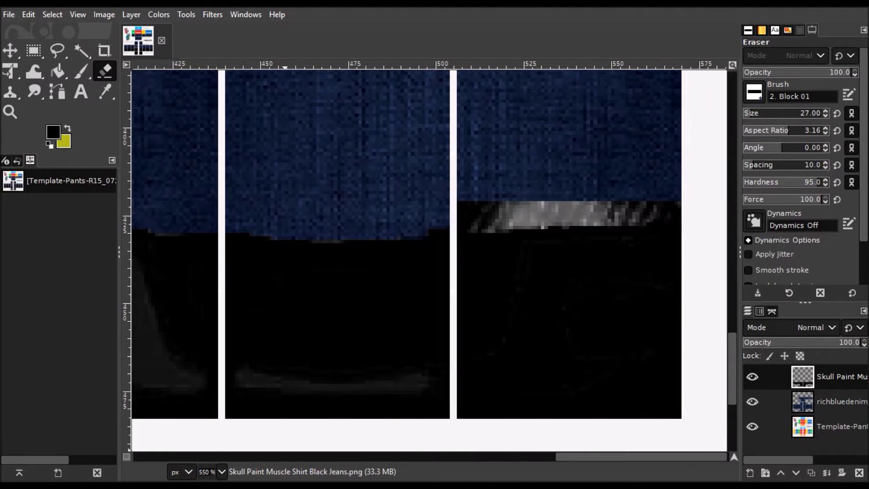
drag(486, 213, 622, 206)
Step: Zoom to 1600% on the denim/black edge and return to the Eraser
key(z)
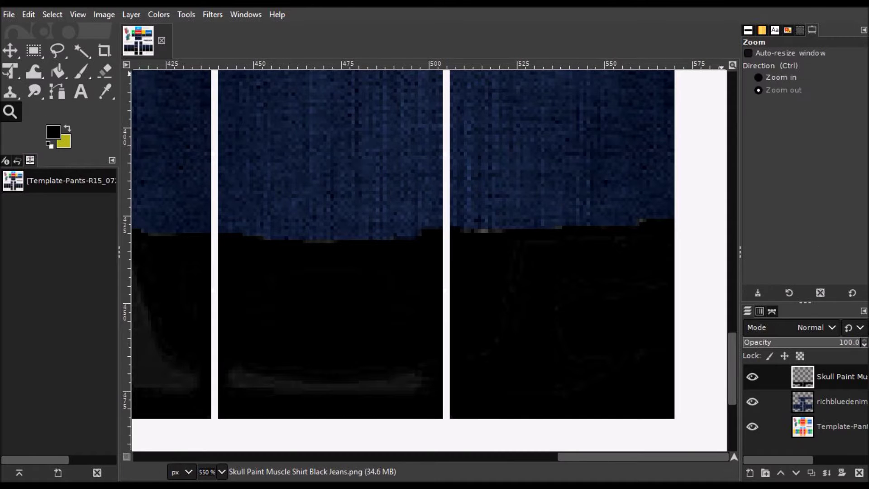
click(553, 211)
click(522, 264)
key(shift+e)
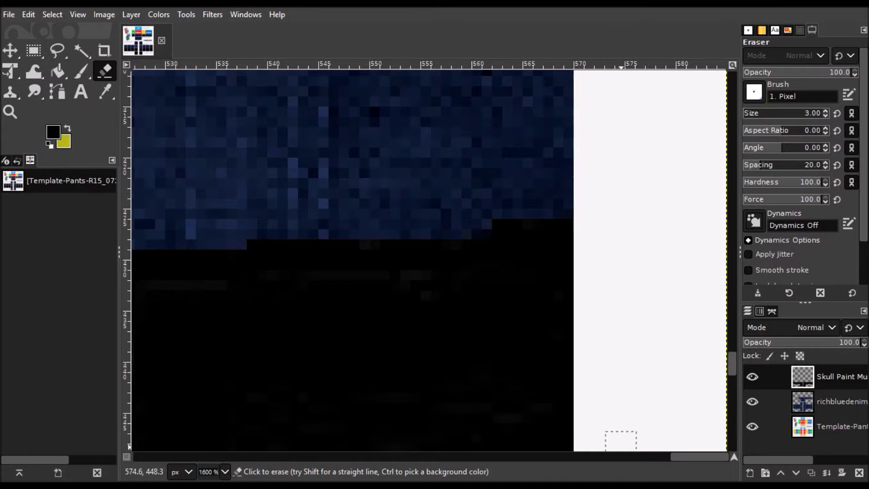
Step: Erase leftover grey specks pixel by pixel along the seam across every leg panel, then zoom out
scroll(620, 440, left, 5)
scroll(445, 241, left, 3)
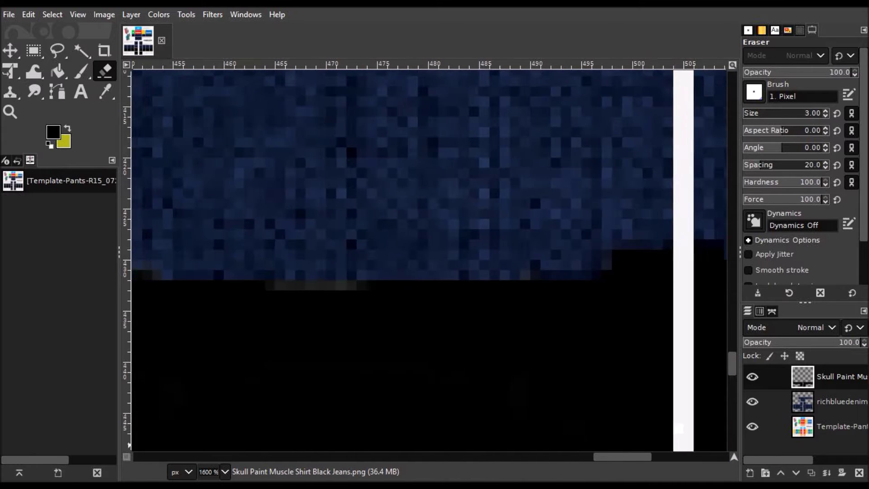
scroll(552, 272, left, 2)
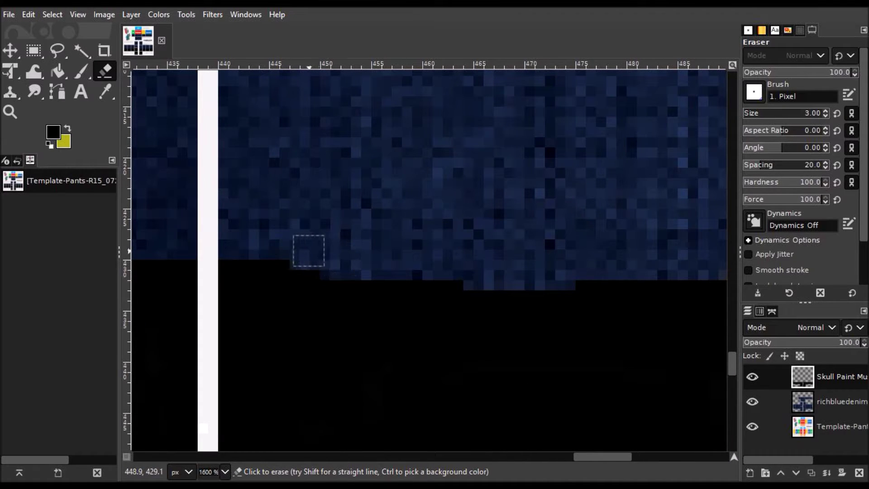
scroll(615, 418, left, 5)
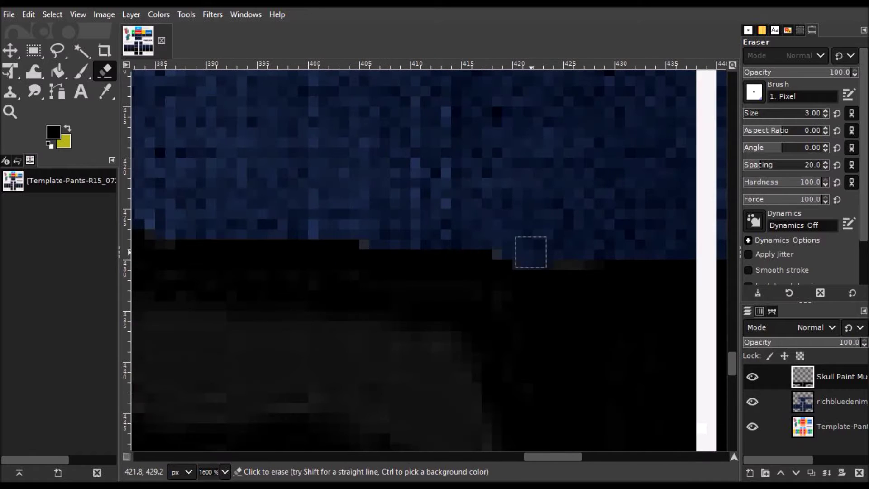
scroll(455, 219, left, 3)
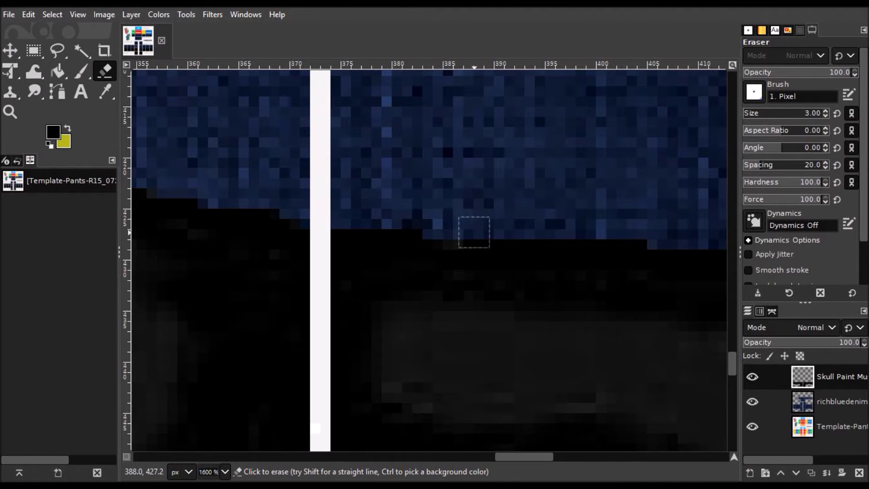
scroll(525, 332, right, 1)
scroll(543, 294, left, 2)
scroll(646, 173, left, 3)
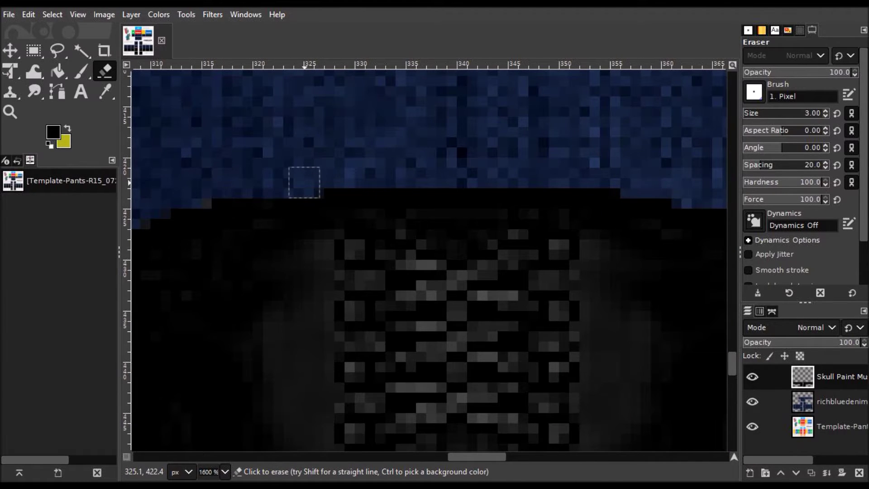
scroll(427, 195, left, 3)
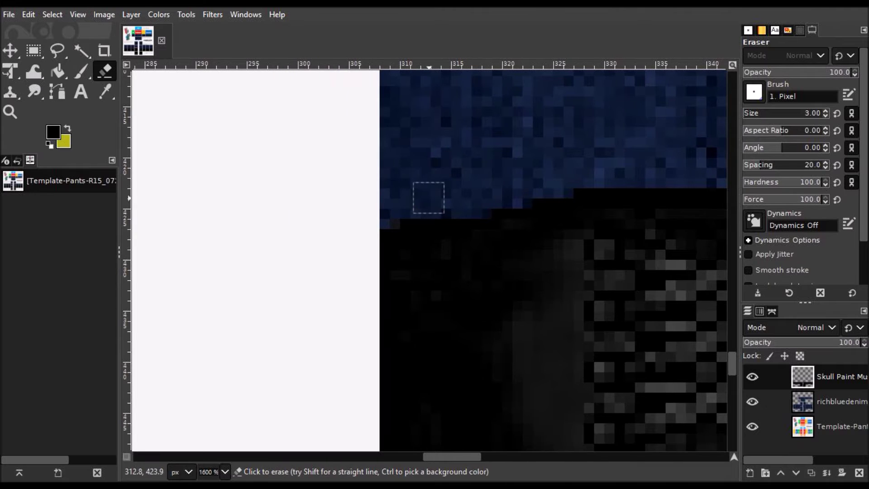
scroll(429, 261, left, 5)
scroll(430, 260, right, 3)
scroll(430, 260, right, 3)
scroll(498, 181, left, 5)
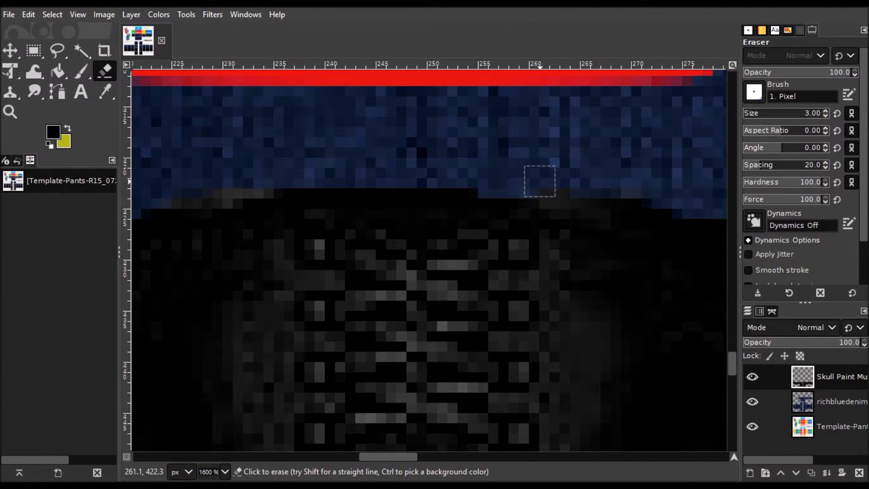
scroll(206, 194, left, 1)
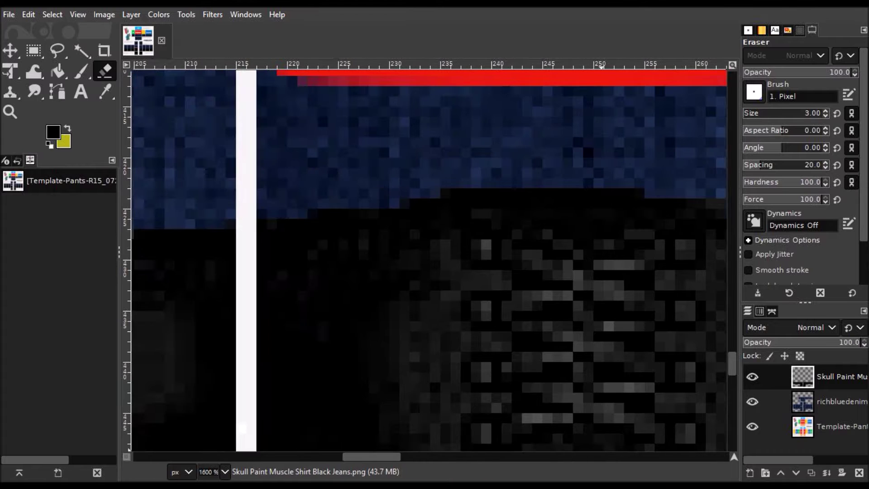
scroll(393, 435, left, 2)
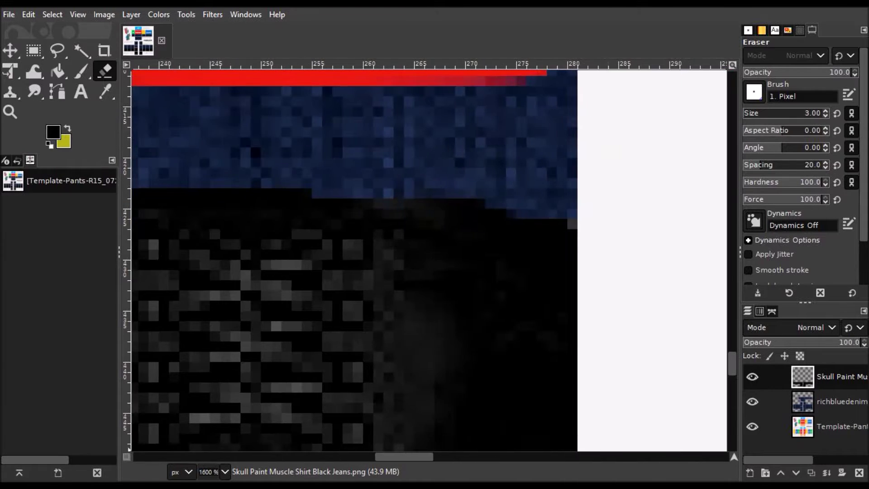
scroll(516, 219, left, 1)
scroll(364, 421, left, 2)
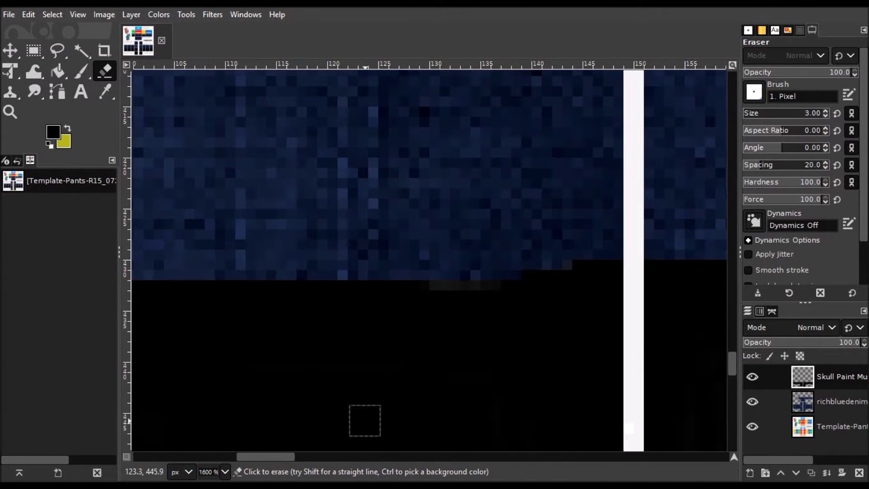
scroll(354, 409, left, 3)
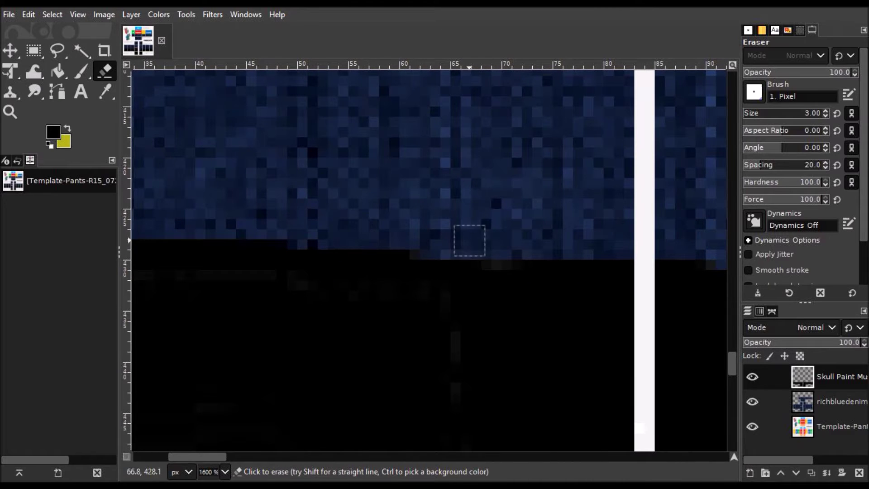
scroll(499, 241, left, 2)
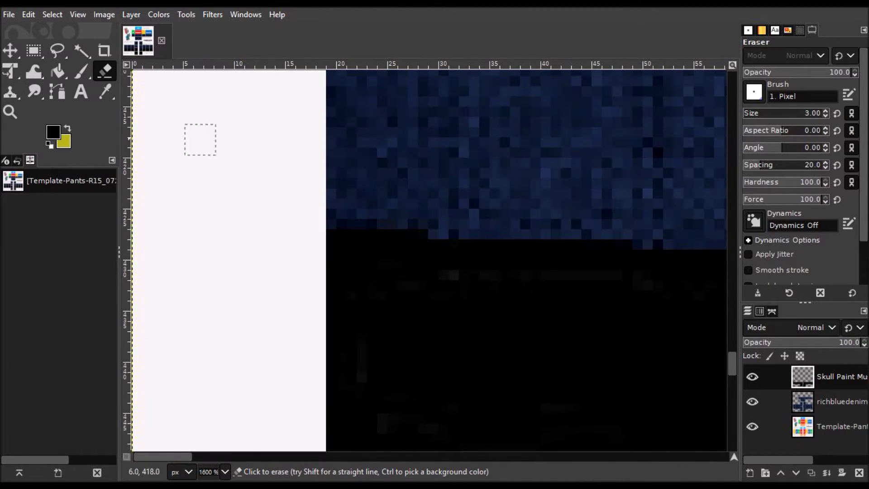
key(z)
scroll(429, 261, down, 2)
scroll(429, 260, down, 2)
scroll(429, 261, down, 1)
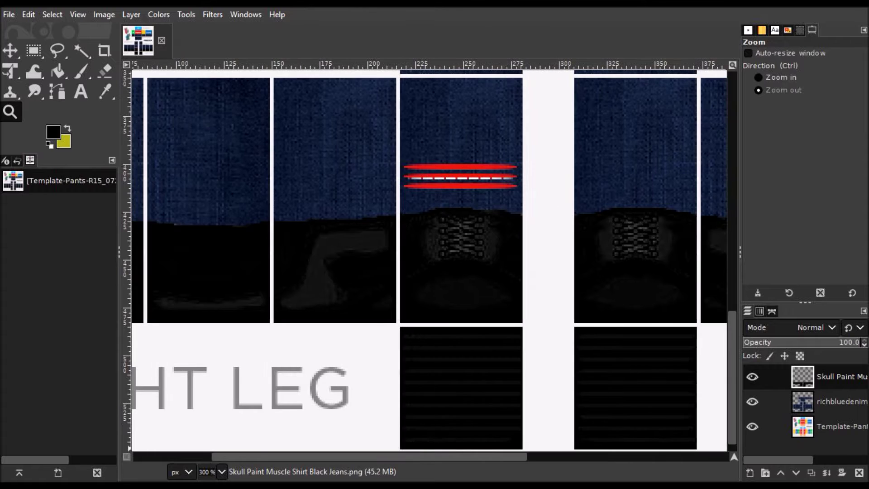
Step: Select and copy a strip along the top of the black skull-paint area
scroll(429, 261, right, 2)
scroll(476, 259, up, 4)
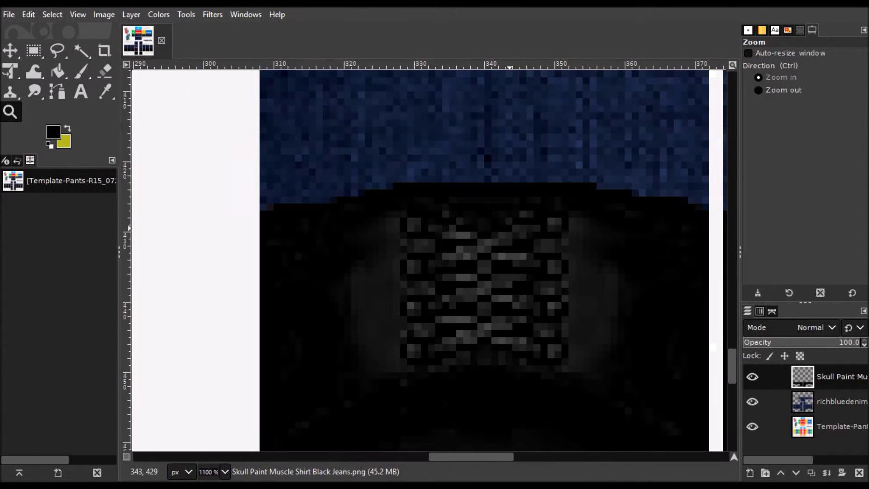
key(r)
drag(315, 141, 652, 188)
drag(224, 148, 672, 259)
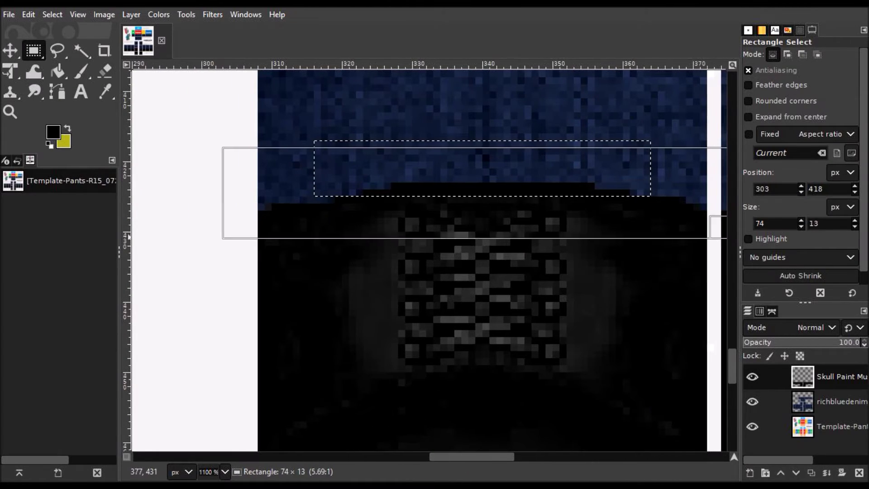
key(ctrl+c)
Step: Paste the strip onto the red-striped panel and raise it 8 px
scroll(422, 238, left, 10)
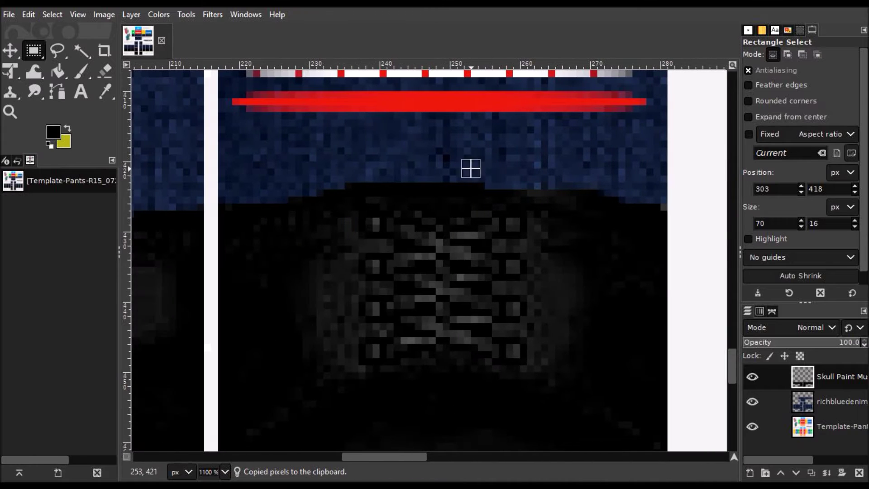
key(ctrl+v)
drag(422, 238, 429, 204)
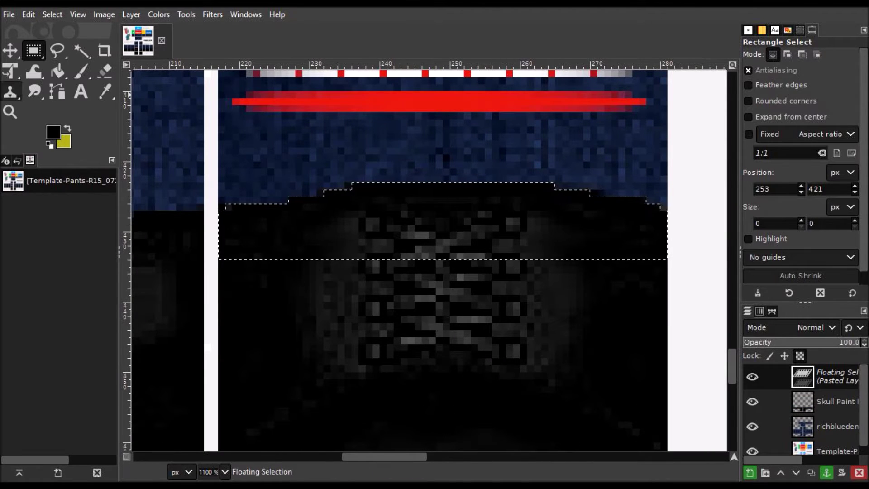
key(z)
ctrl+click(250, 349)
scroll(249, 349, right, 3)
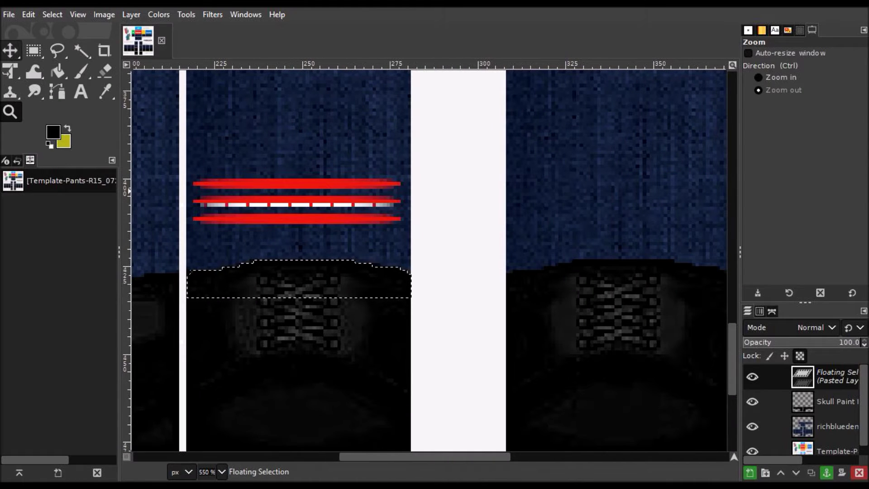
Step: Anchor the pasted strip, clear the selection, and zoom out to 150% to view the template
key(r)
click(326, 348)
drag(238, 243, 698, 258)
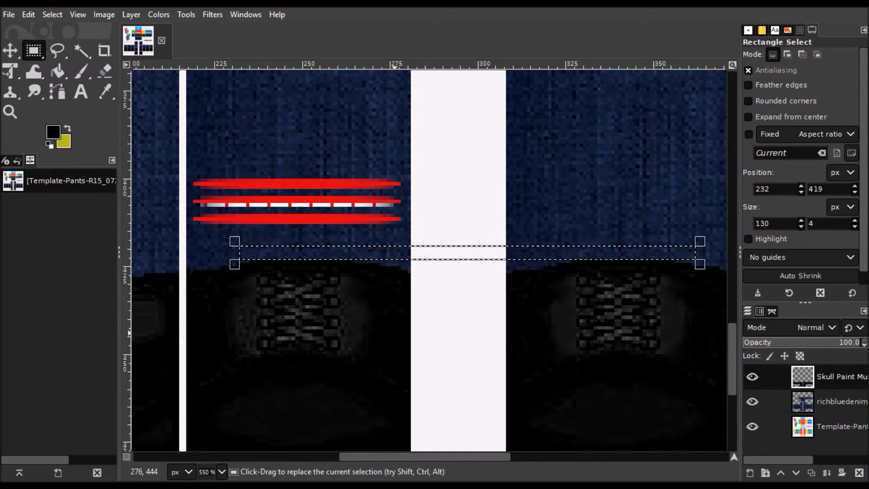
click(394, 246)
drag(424, 457, 603, 457)
scroll(430, 260, left, 8)
scroll(430, 260, down, 5)
key(z)
key(minus)
key(minus)
key(minus)
scroll(430, 260, up, 3)
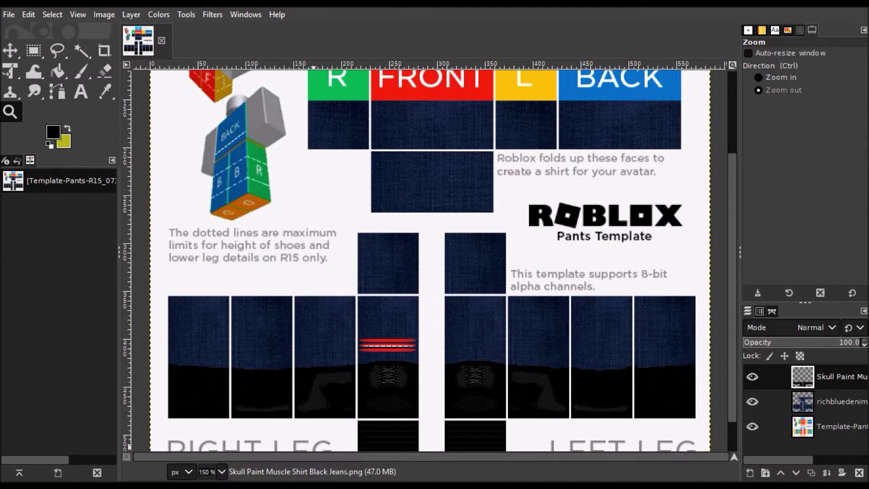
Step: Add the favpng Roblox shading template to GIMP as a new layer
scroll(430, 260, up, 3)
scroll(430, 261, down, 2)
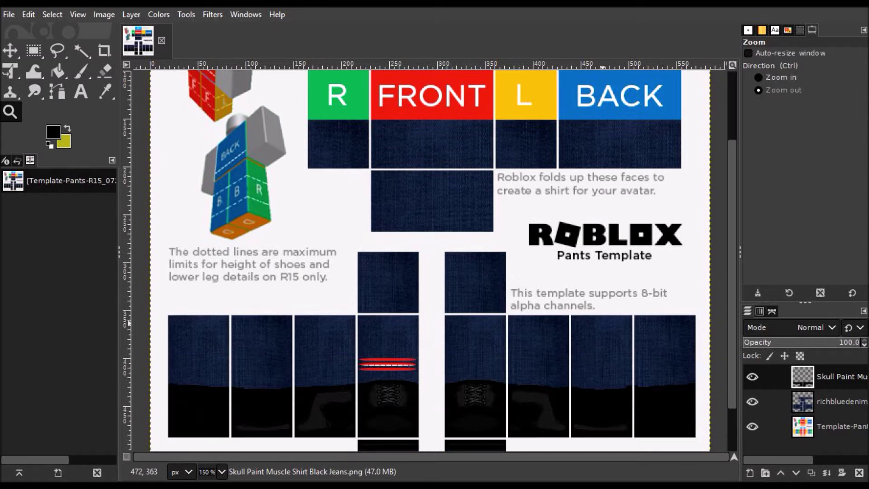
click(848, 170)
scroll(497, 253, up, 3)
scroll(497, 253, up, 4)
scroll(498, 254, up, 3)
scroll(486, 230, up, 2)
key(Right)
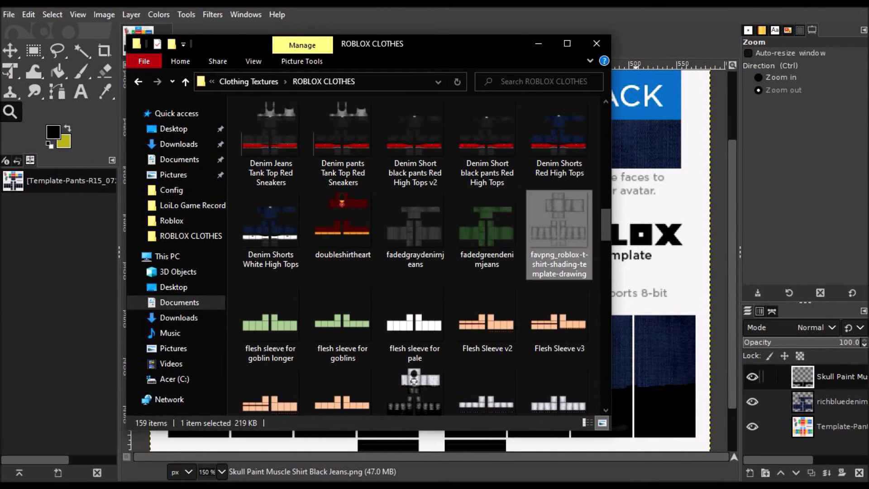
drag(558, 221, 656, 203)
Step: Move the shading layer below the Skull Paint layer
scroll(644, 298, up, 1)
scroll(644, 298, down, 3)
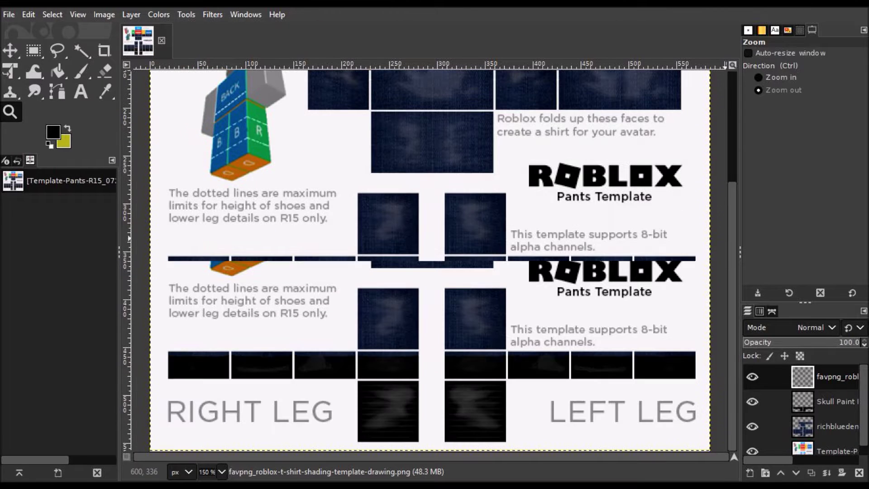
drag(802, 376, 802, 410)
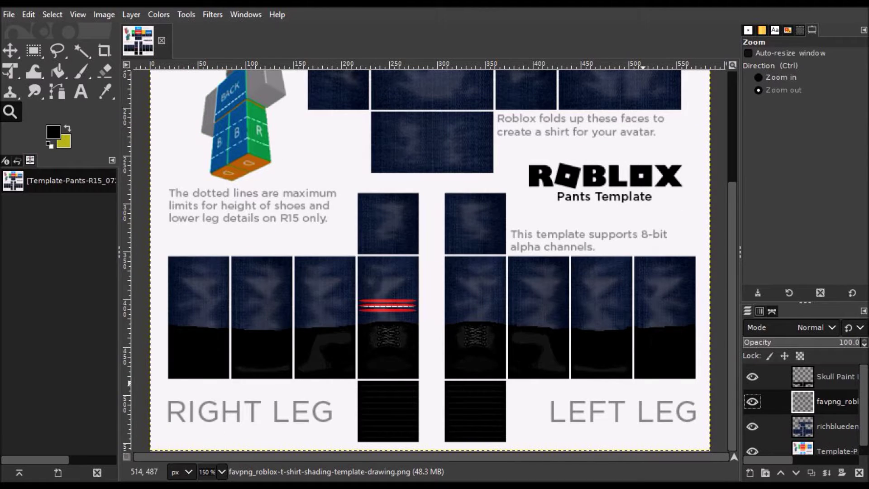
scroll(644, 383, up, 3)
Step: Cut the shading away from the torso strip
key(r)
drag(281, 237, 718, 69)
key(ctrl+x)
click(267, 240)
scroll(317, 193, down, 2)
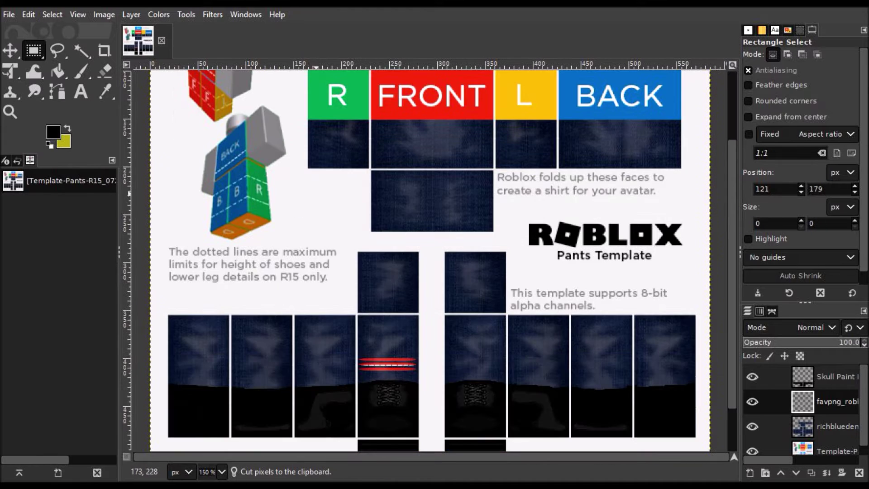
Step: Zoom to 200% and select a thin strip along the tops of the torso panels
scroll(317, 194, down, 1)
scroll(316, 194, up, 3)
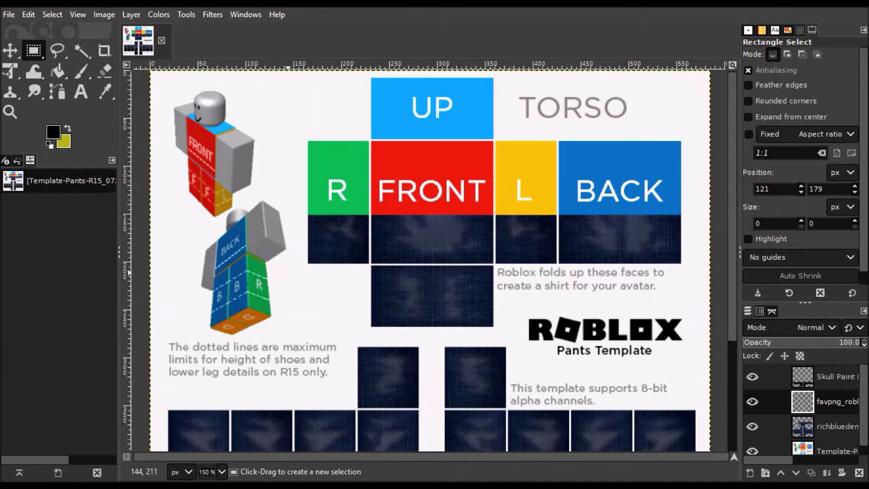
click(10, 112)
click(445, 233)
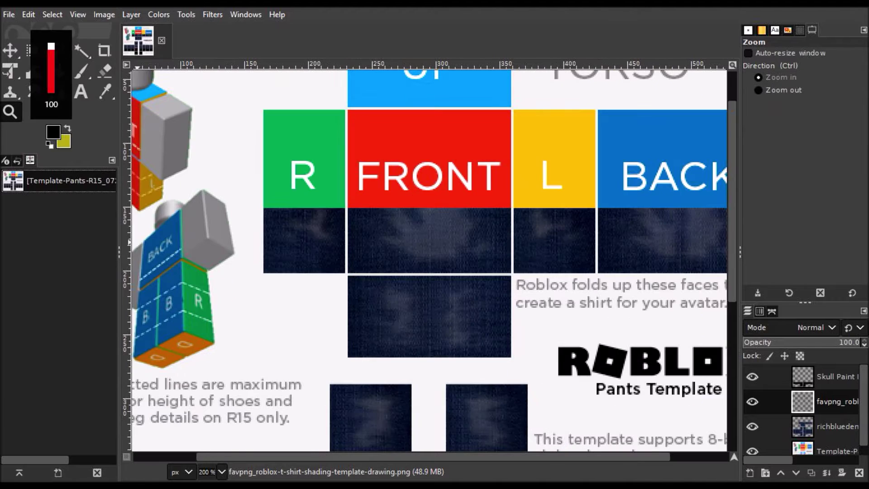
key(r)
mouse_move(260, 207)
mouse_down()
mouse_move(711, 230)
mouse_move(694, 223)
mouse_up()
drag(186, 215, 189, 215)
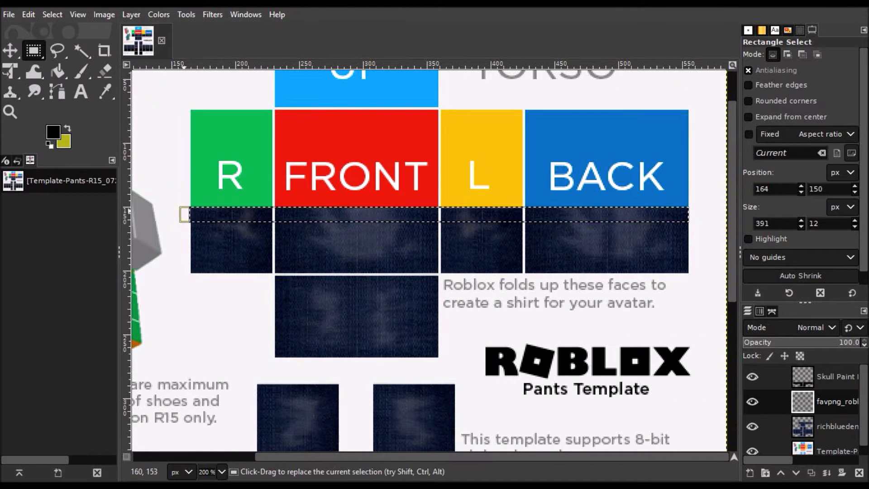
Step: Set the foreground colour to grey-brown 635e50
click(53, 132)
click(14, 150)
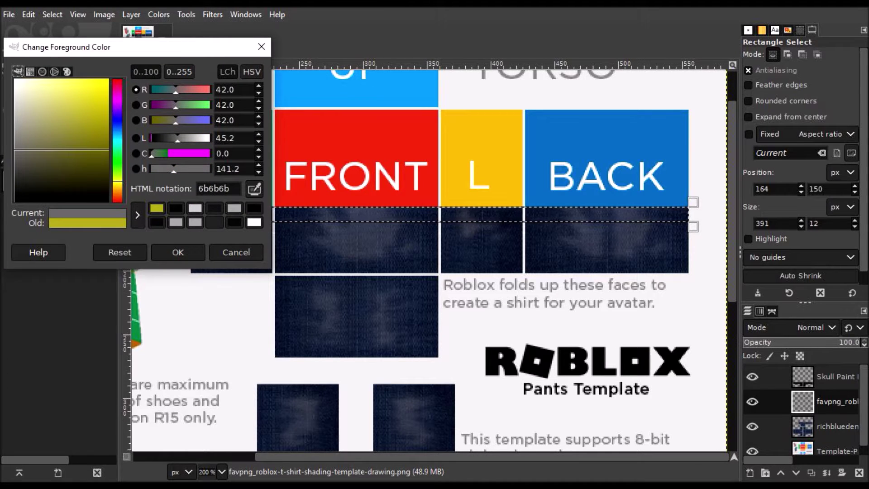
drag(117, 181, 118, 98)
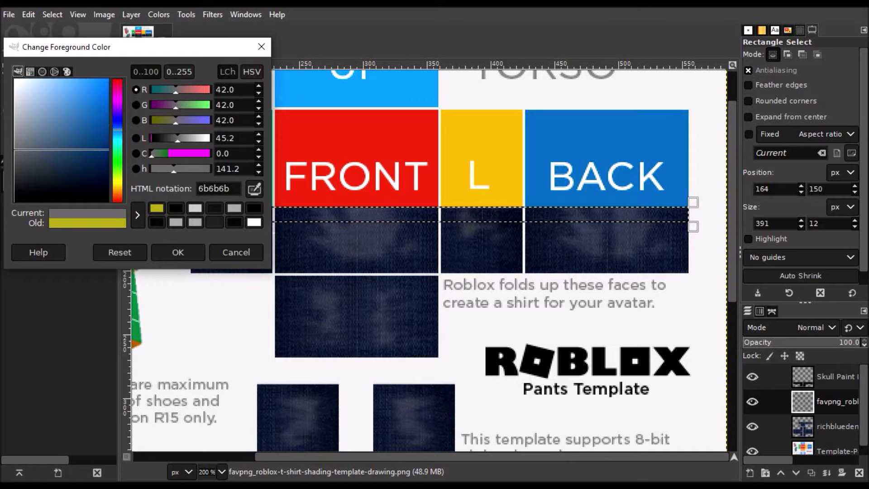
drag(14, 149, 14, 138)
drag(117, 130, 117, 146)
mouse_move(54, 131)
mouse_down()
mouse_move(75, 121)
mouse_move(22, 145)
mouse_up()
drag(117, 161, 117, 186)
drag(22, 145, 40, 154)
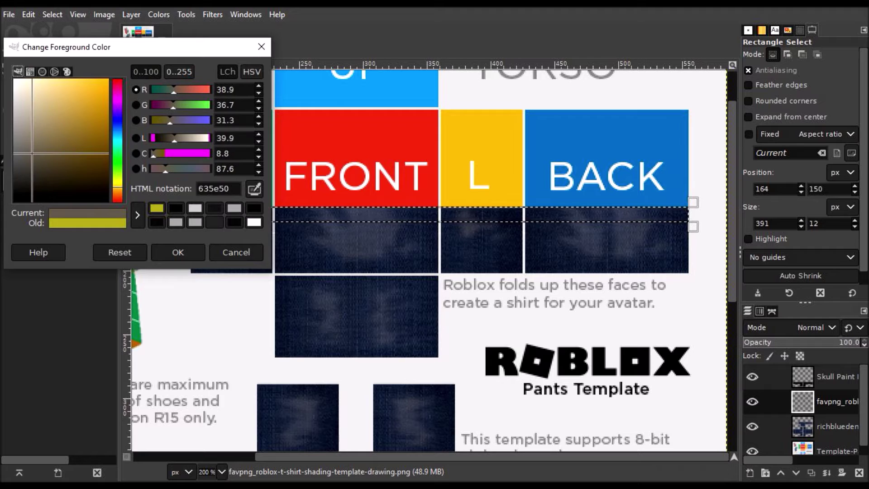
click(178, 252)
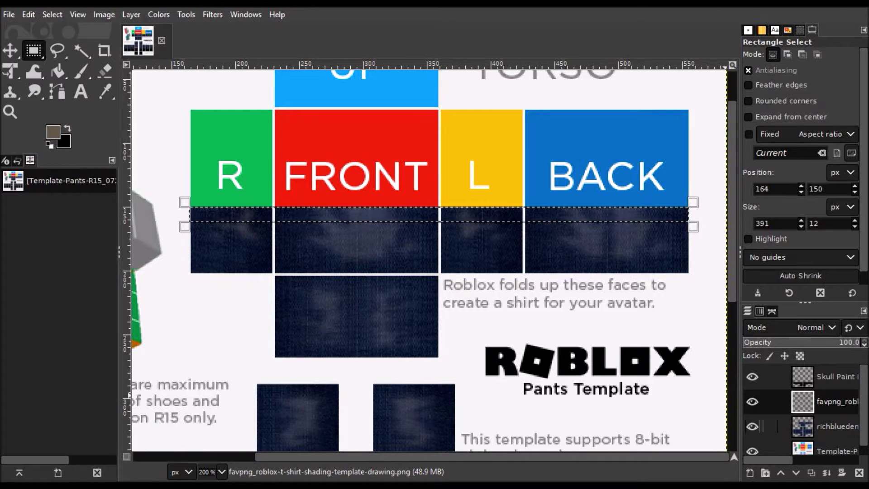
Step: Cut the selected strip and paste it back as a floating selection
key(ctrl+x)
key(ctrl+v)
scroll(315, 235, down, 5)
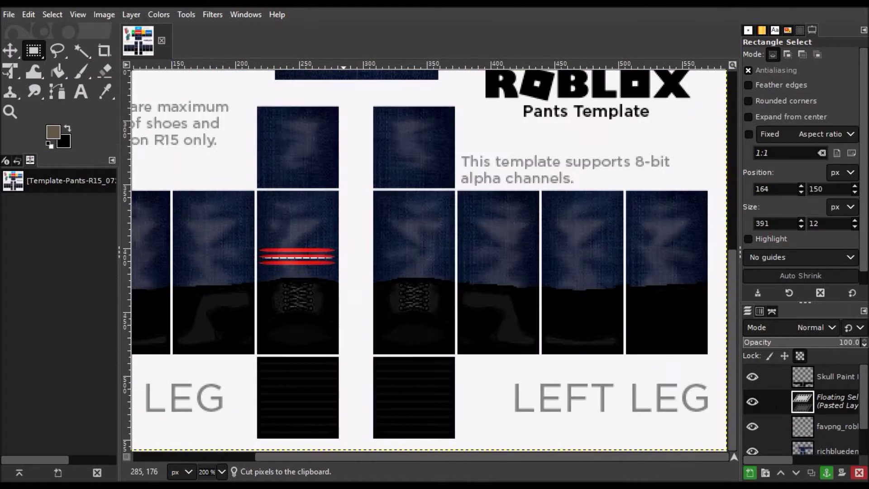
Step: Anchor the floating strip and fill it with the grey-brown foreground colour
scroll(315, 234, up, 5)
key(ctrl+h)
key(shift+b)
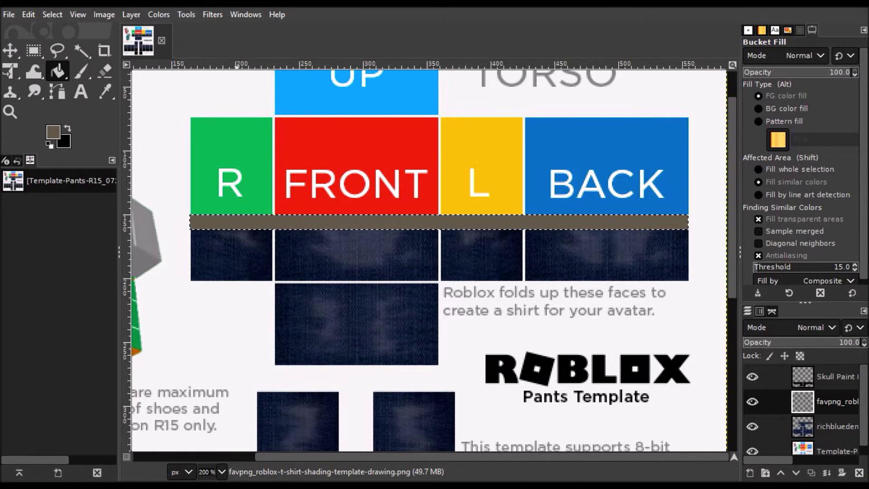
Step: Apply the Artistic > Apply Canvas texture filter to the waistband strip
key(alt+t)
key(Right)
key(Down)
key(Down)
key(Down)
key(Right)
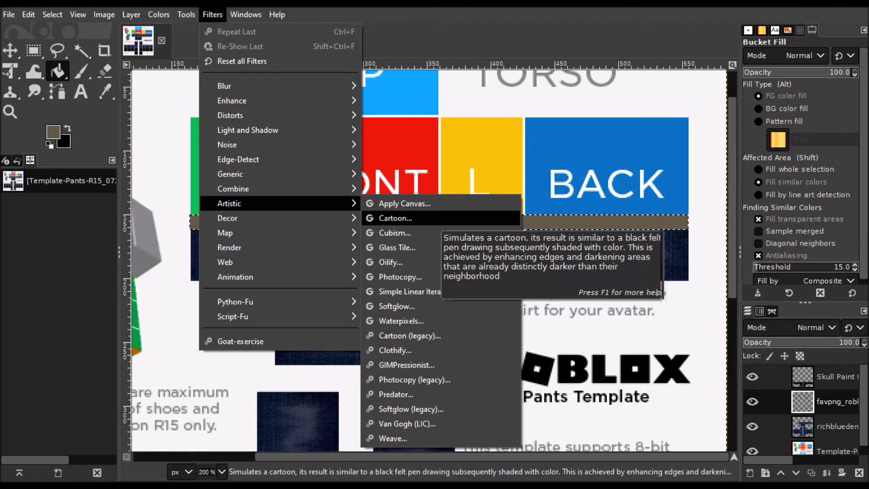
key(Return)
click(192, 302)
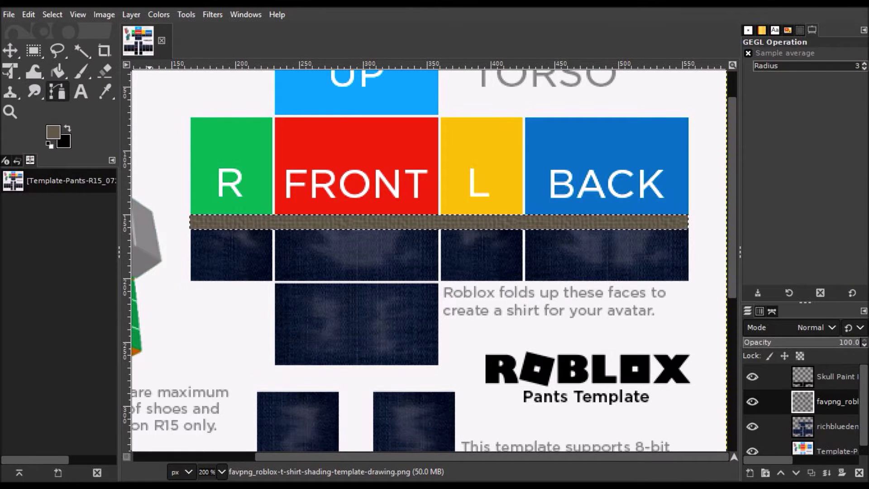
click(848, 201)
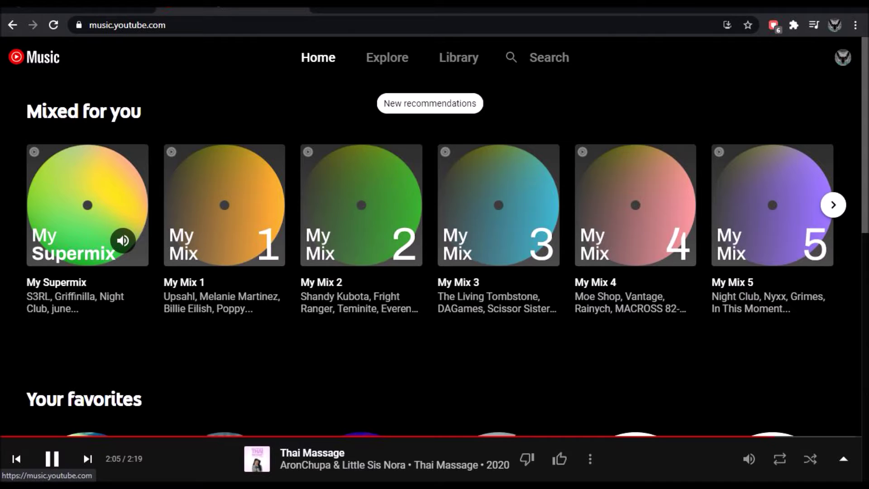
click(848, 319)
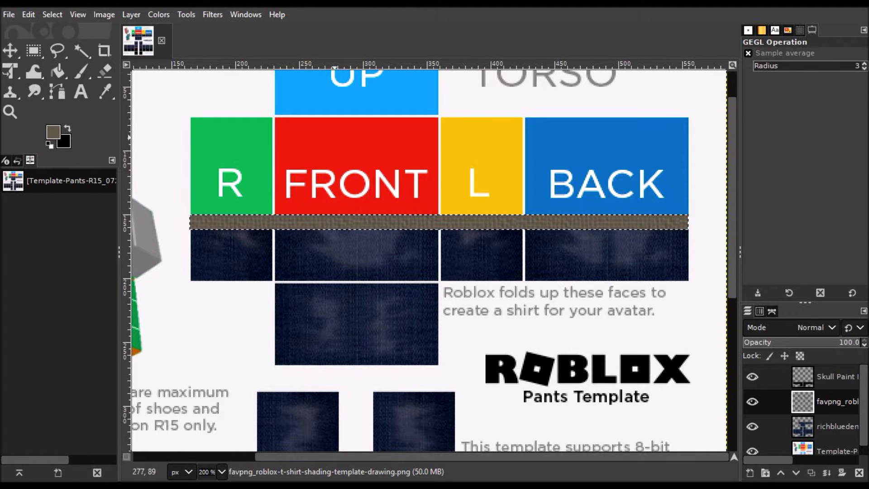
Step: Zoom to 300% and select a 6 px band through the waistband's middle
key(z)
click(427, 213)
key(r)
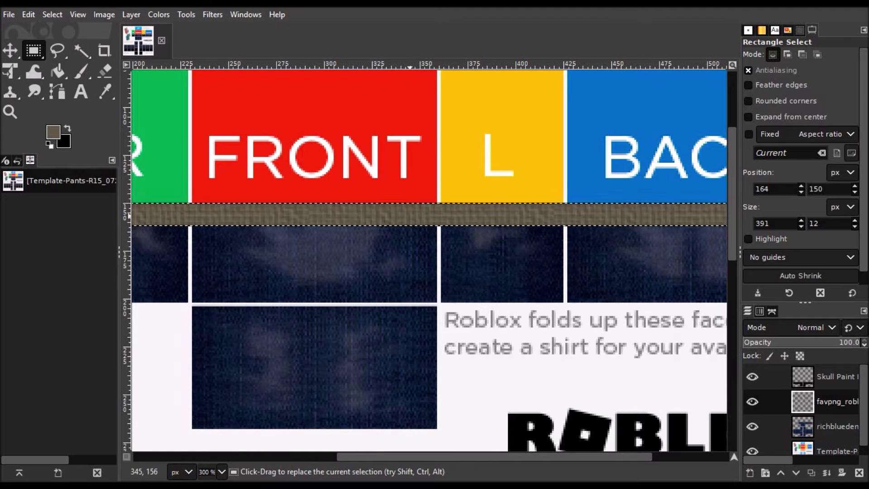
drag(423, 204, 422, 208)
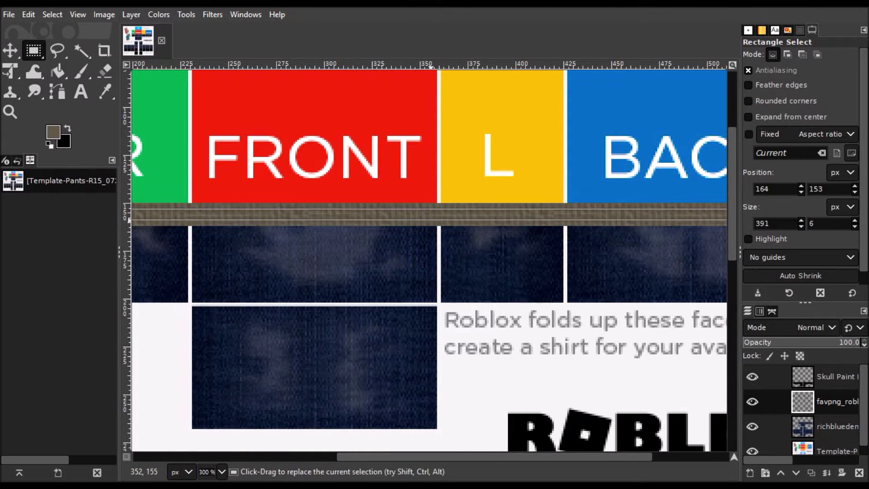
Step: Darken the band with Brightness-Contrast: contrast -79, brightness -127
click(158, 14)
click(191, 76)
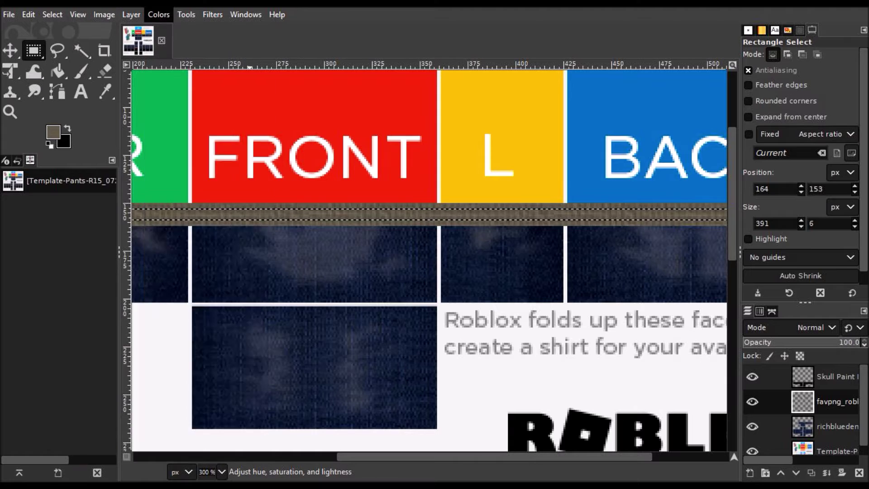
key(Escape)
click(159, 14)
click(198, 135)
drag(205, 147, 135, 147)
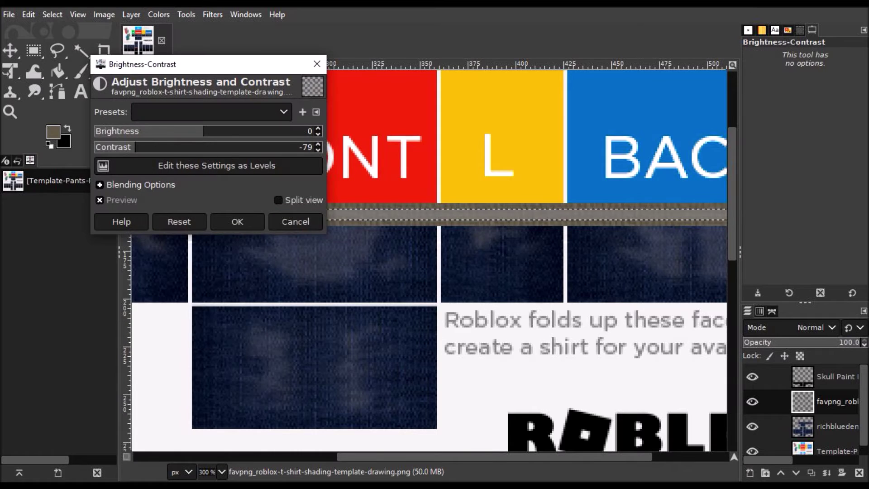
drag(298, 131, 294, 131)
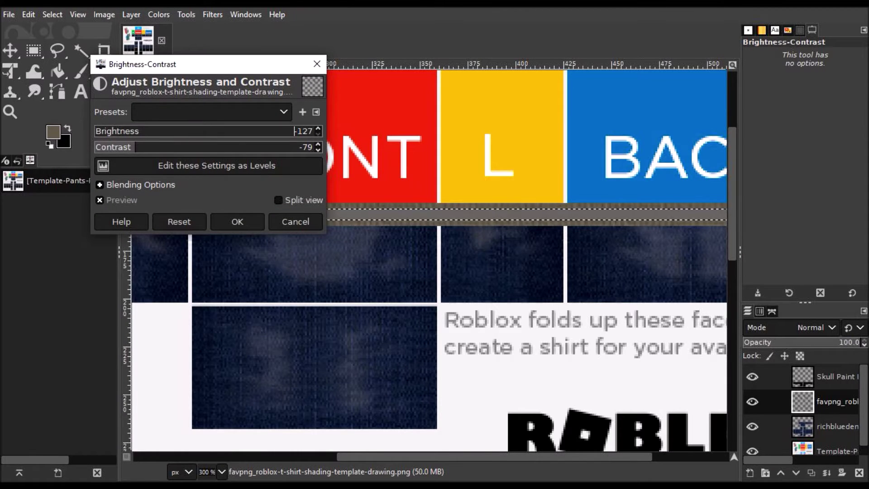
click(34, 51)
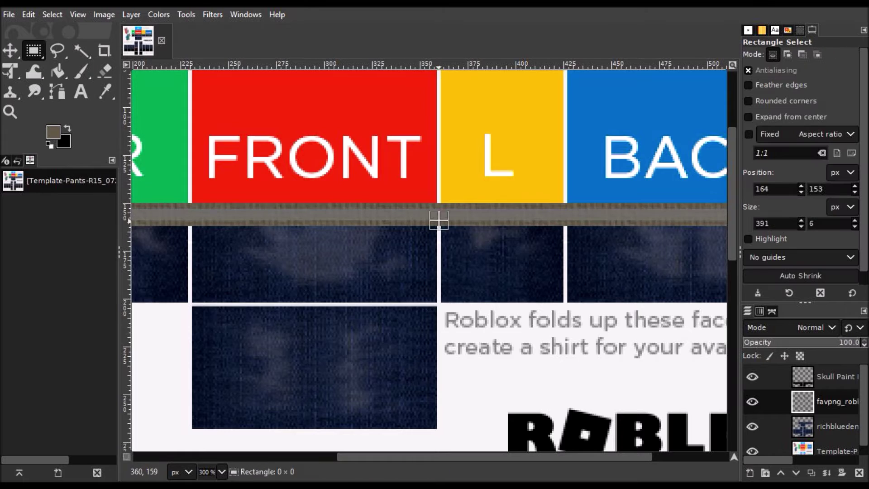
scroll(494, 457, left, 5)
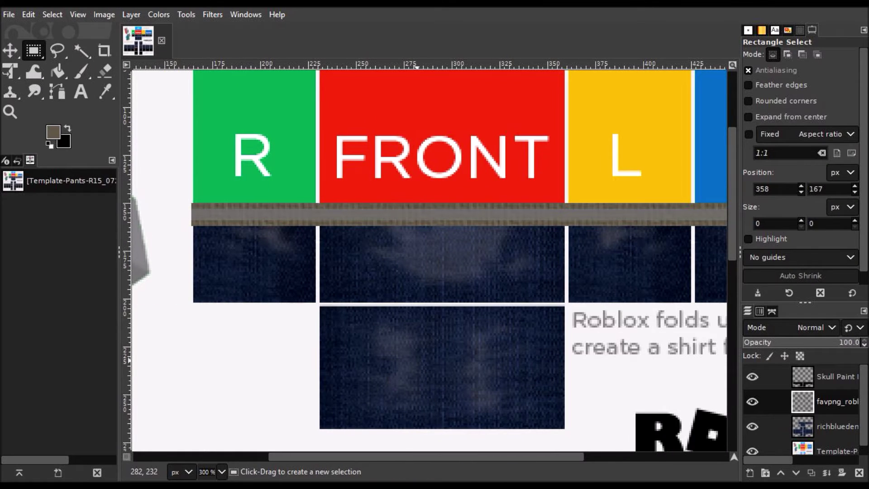
Step: Cut away the waistband end left of the R panel and trial thin slices
drag(167, 165, 192, 248)
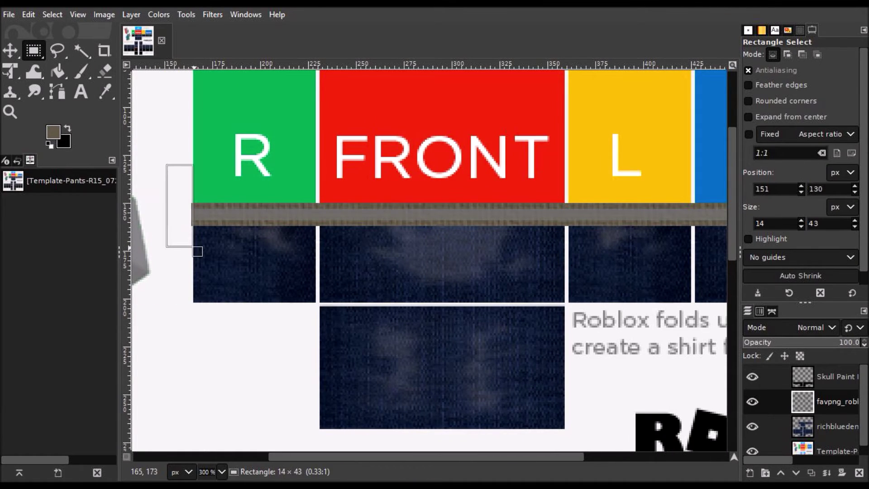
key(ctrl+x)
drag(317, 146, 312, 291)
drag(566, 146, 566, 297)
scroll(628, 347, right, 5)
click(486, 186)
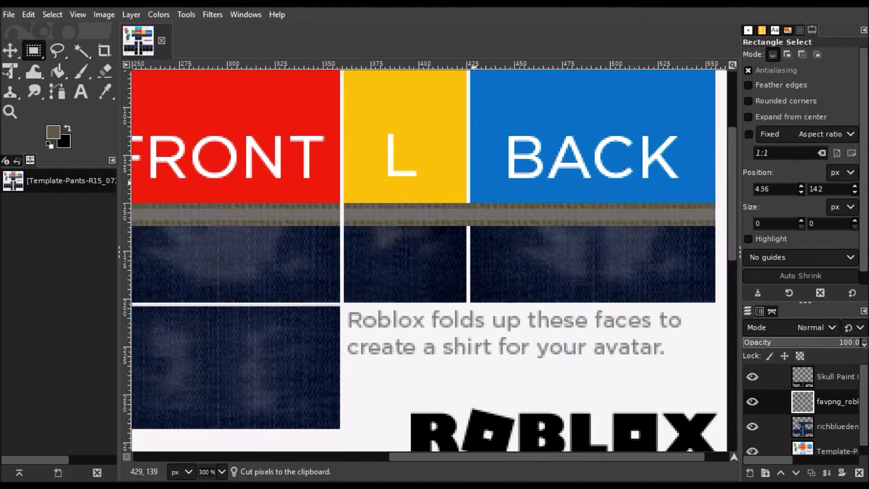
Step: Hide the shading overlay, switch to the denim layer, then show the shading again
click(523, 266)
scroll(523, 267, left, 2)
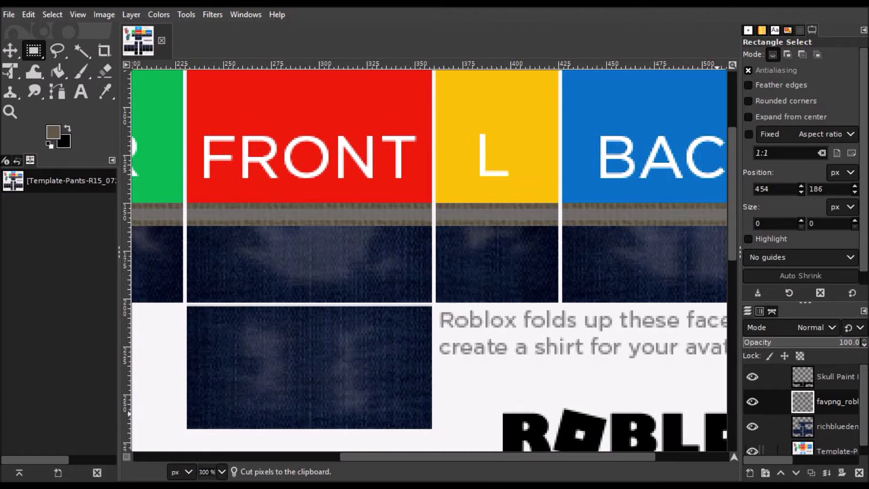
click(752, 402)
click(837, 426)
scroll(430, 258, left, 2)
click(752, 401)
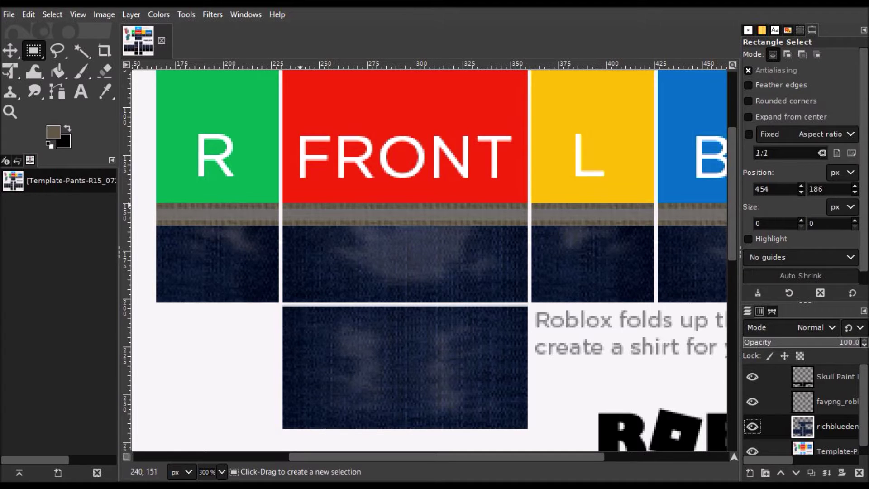
Step: Cut two narrow belt-loop slices from the waistband below the FRONT face
drag(300, 202, 308, 252)
key(ctrl+x)
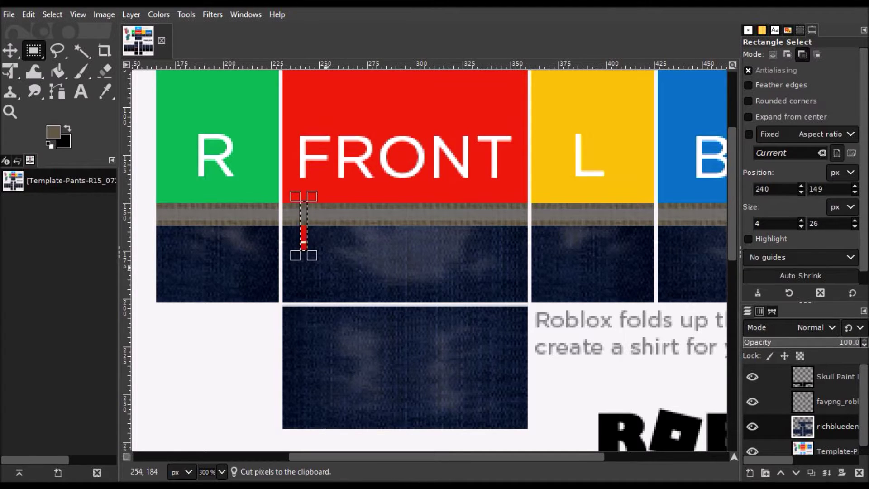
key(ctrl+x)
click(752, 426)
click(832, 401)
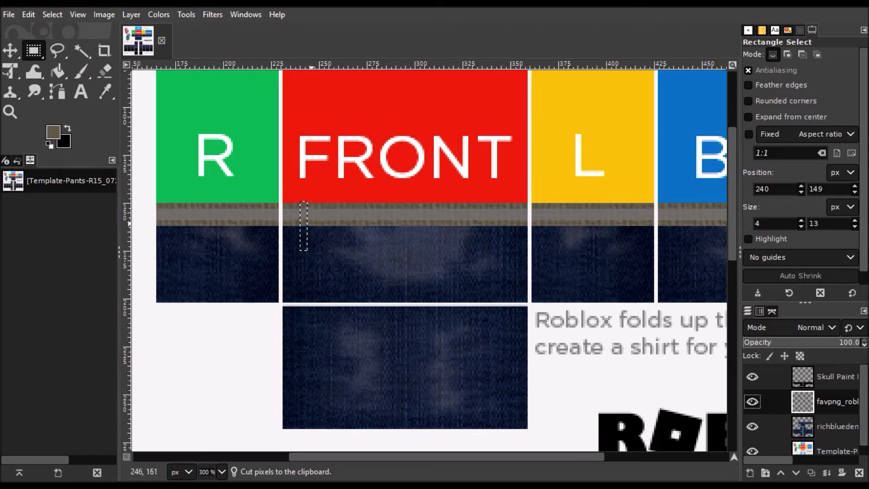
drag(300, 202, 308, 254)
key(ctrl+x)
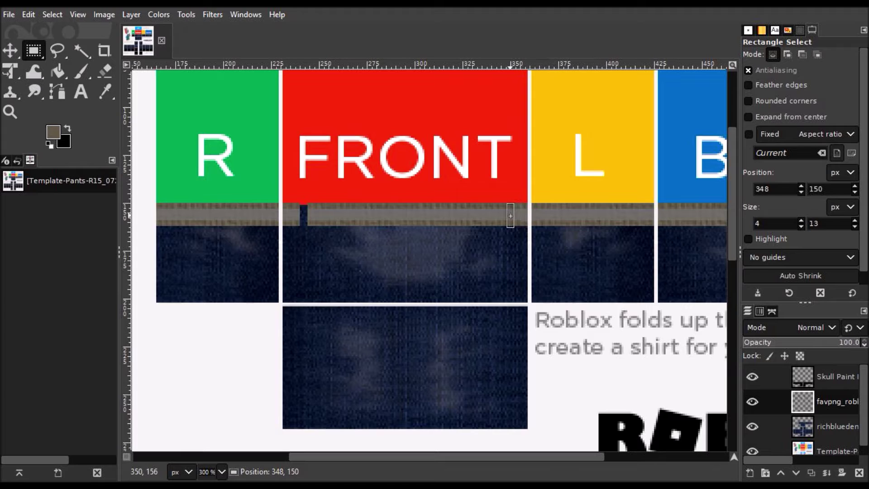
key(ctrl+x)
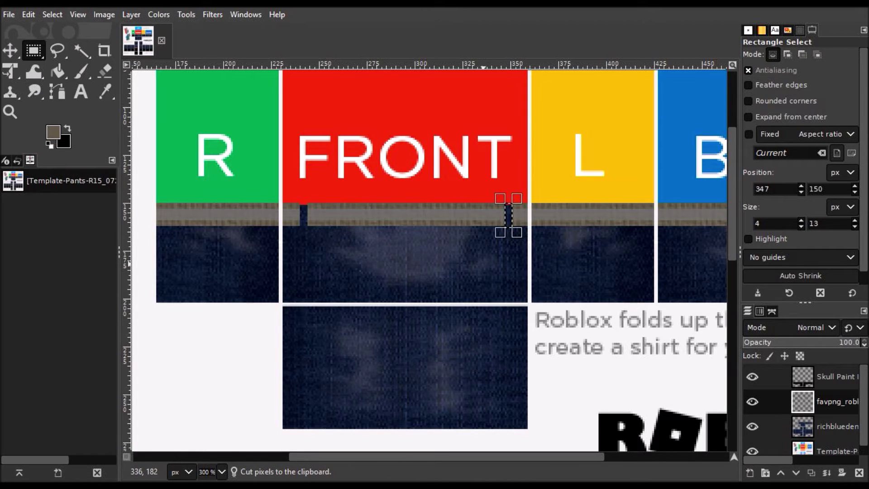
click(474, 250)
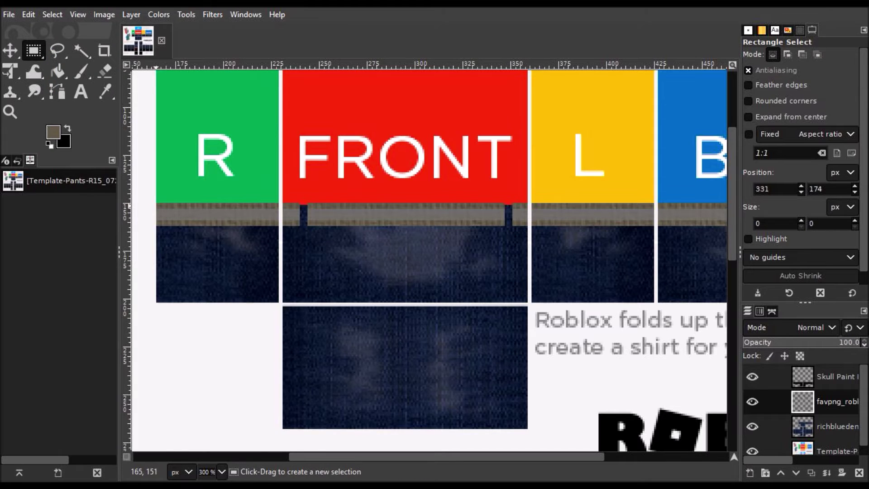
Step: Select a 417×14 strip across the faces, paste the grey waistband and anchor it
drag(146, 199, 709, 228)
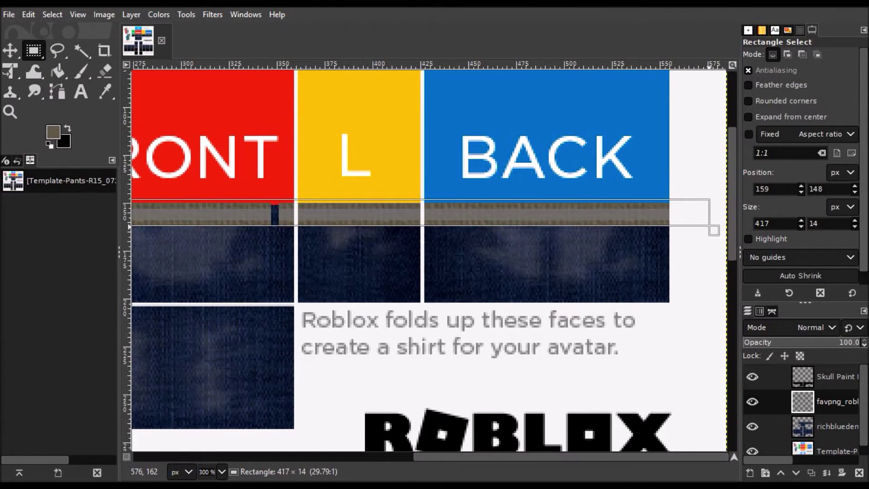
key(ctrl+c)
key(ctrl+v)
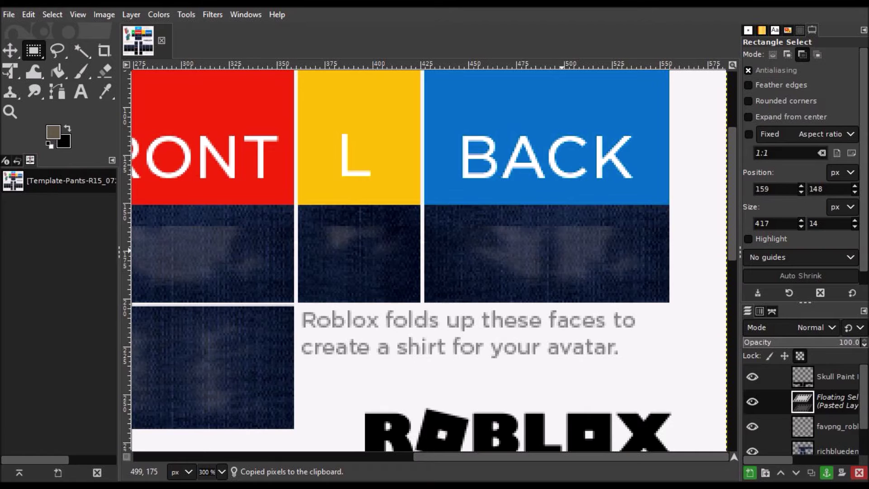
key(ctrl+z)
key(ctrl+v)
key(ctrl+x)
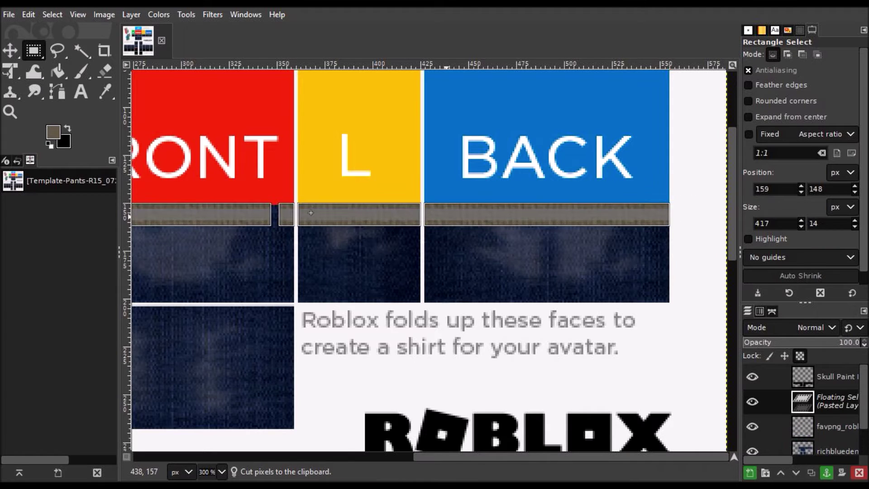
click(643, 240)
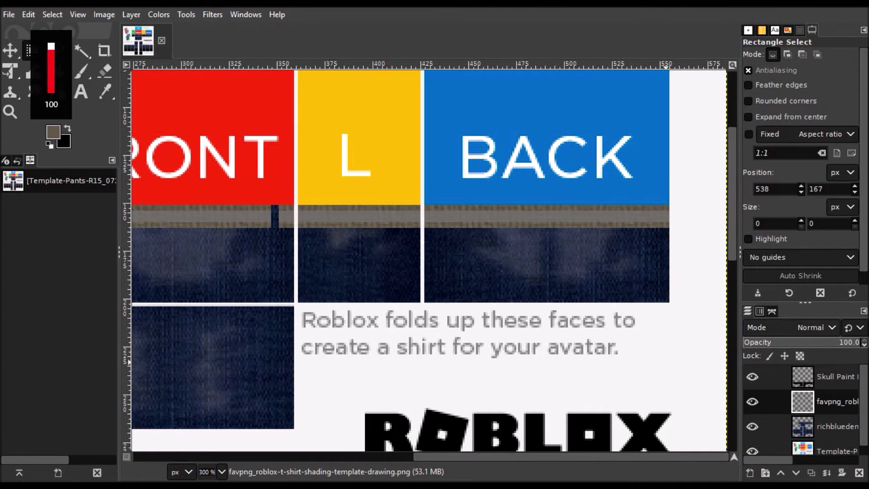
Step: Zoom to 400% on the R and FRONT faces
scroll(430, 258, left, 3)
scroll(430, 257, left, 2)
scroll(430, 258, right, 1)
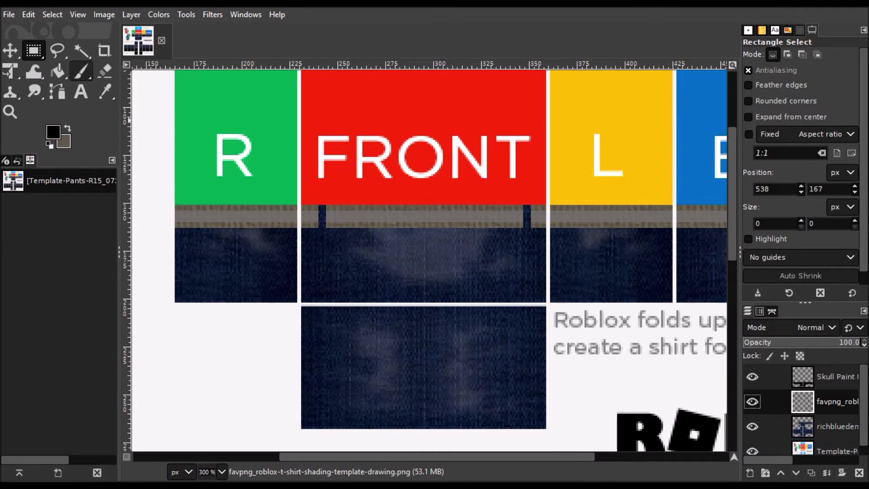
click(10, 111)
click(205, 220)
scroll(403, 332, left, 2)
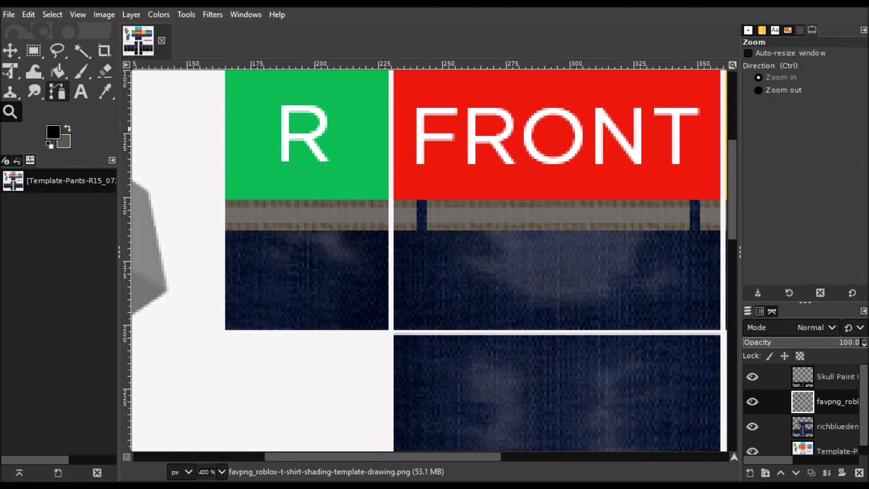
Step: Draw a 1-px black line along the top edge of the grey waistband
key(r)
drag(215, 201, 702, 204)
key(ctrl+x)
key(shift+b)
key(z)
drag(413, 181, 630, 281)
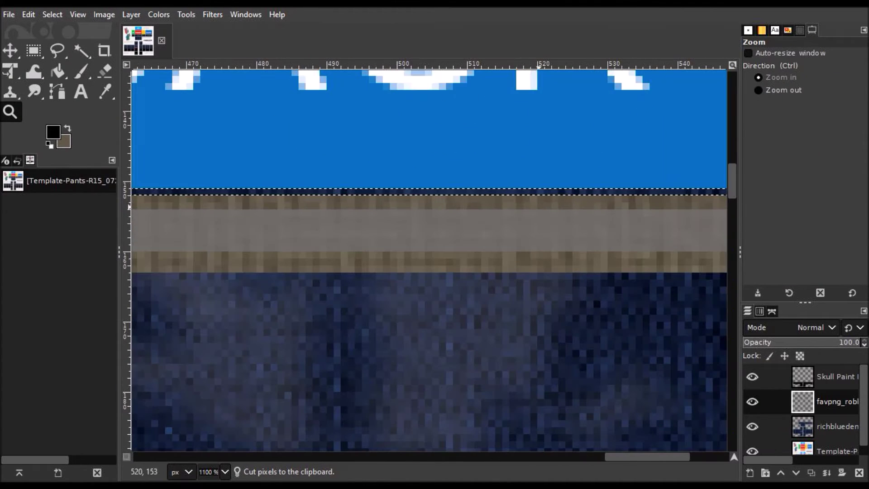
key(shift+b)
click(189, 191)
Step: Draw a matching 1-px black line along the waistband's bottom edge
key(r)
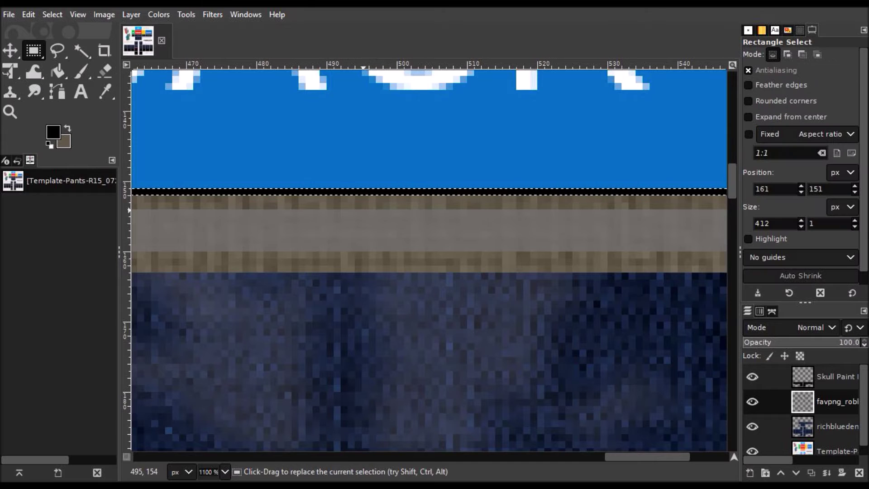
drag(369, 191, 368, 276)
key(ctrl+x)
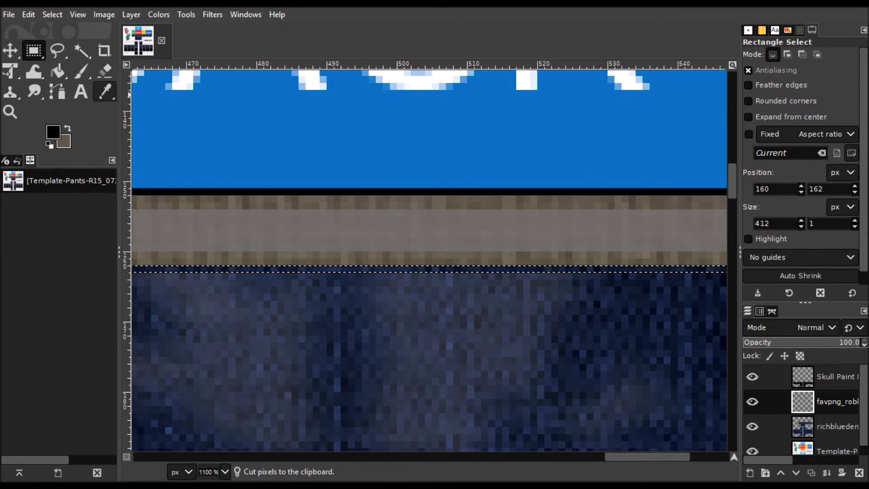
key(shift+b)
click(347, 269)
scroll(429, 260, left, 10)
scroll(428, 260, left, 10)
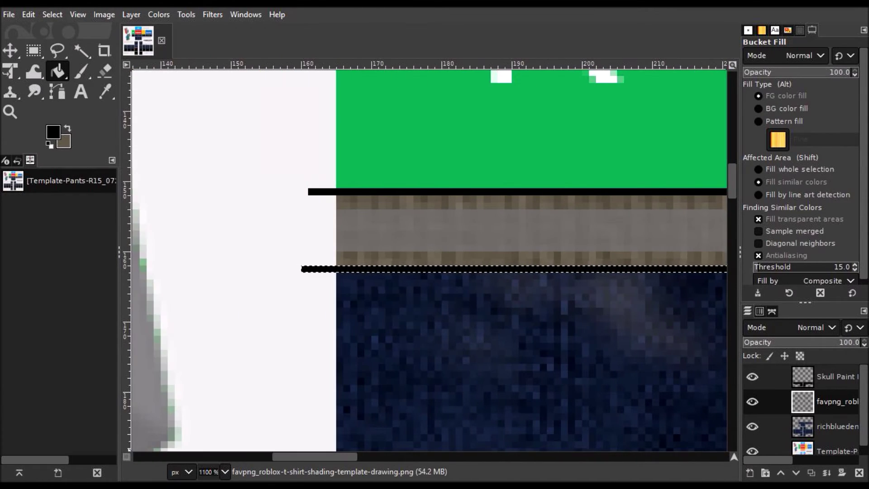
Step: Delete the stray black line ends left of the green face
key(r)
drag(231, 103, 342, 328)
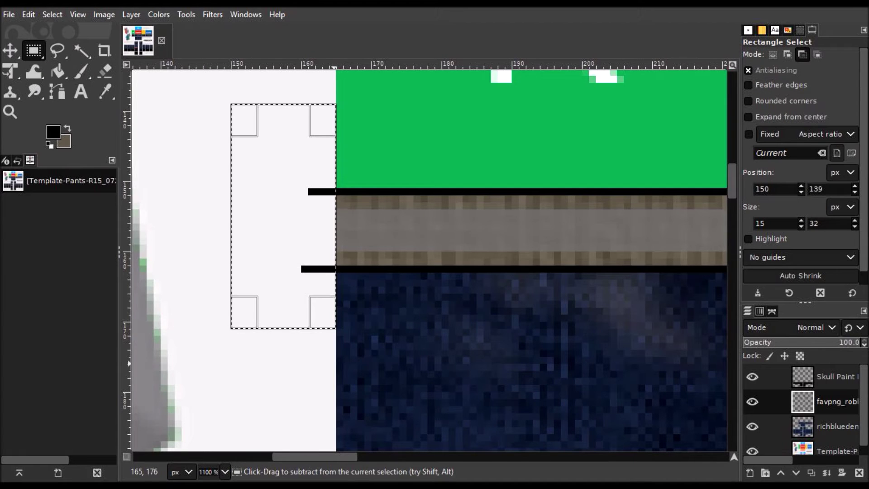
key(ctrl+x)
scroll(417, 120, right, 8)
scroll(418, 120, right, 2)
drag(422, 341, 404, 340)
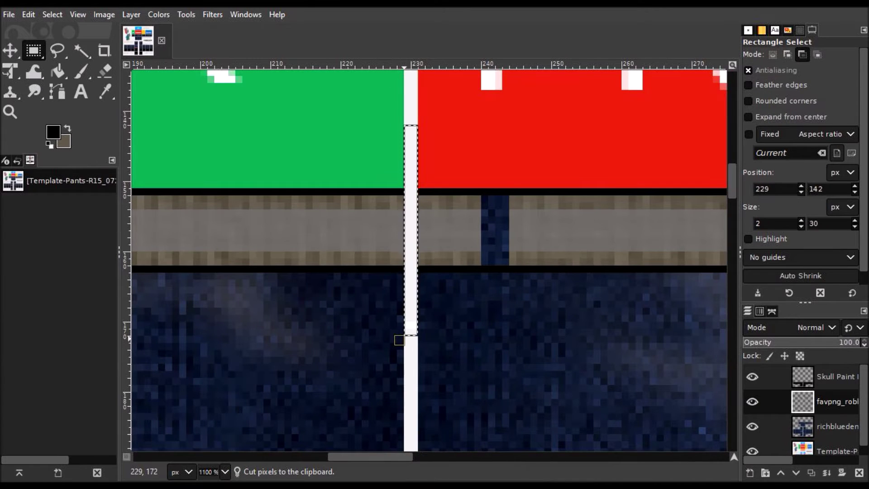
scroll(423, 150, right, 15)
scroll(423, 149, right, 10)
Step: Remove the black lines crossing the white gap and past the blue face, then deselect
drag(404, 234, 407, 329)
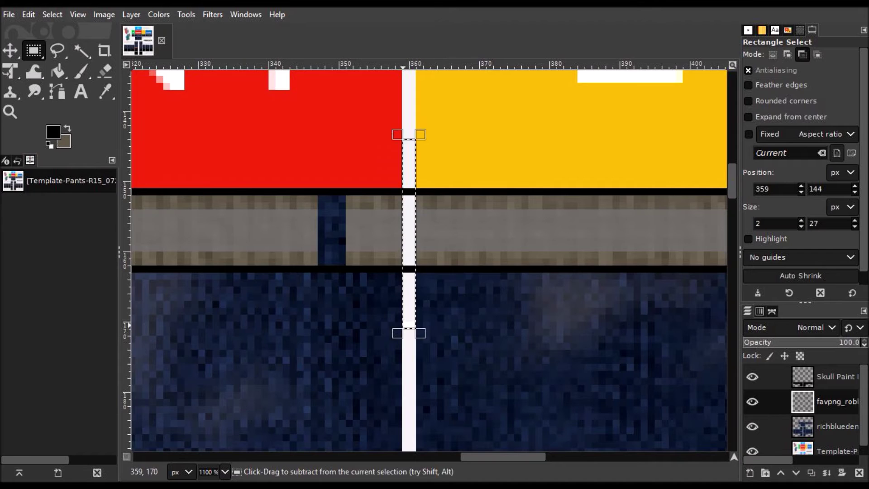
key(ctrl+x)
scroll(407, 329, right, 9)
scroll(391, 186, right, 4)
drag(387, 172, 391, 186)
scroll(430, 227, right, 20)
drag(679, 105, 516, 357)
key(ctrl+x)
click(706, 216)
Step: Outline the first denim belt loop's left and right edges in black
scroll(531, 432, left, 20)
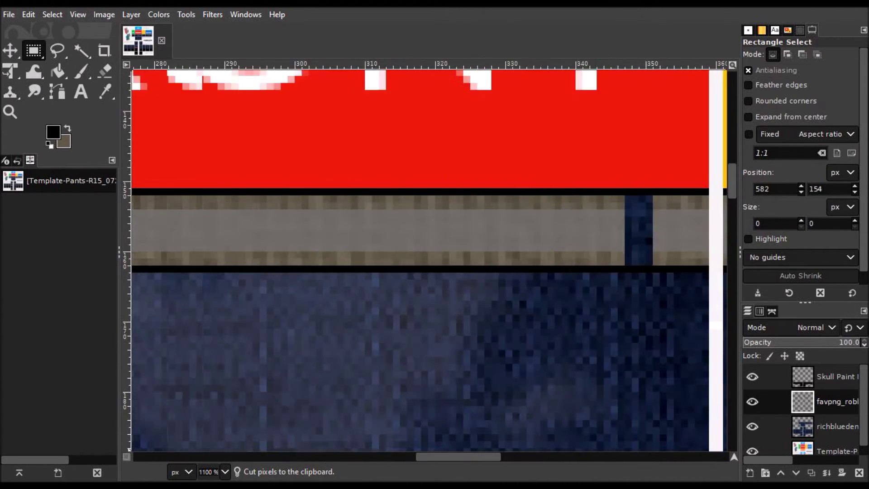
scroll(452, 317, left, 5)
drag(423, 194, 409, 274)
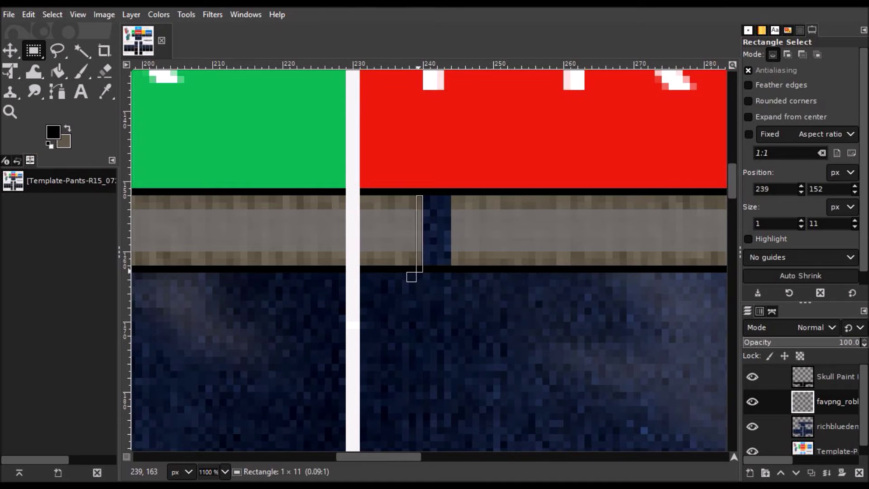
key(ctrl+x)
key(shift+b)
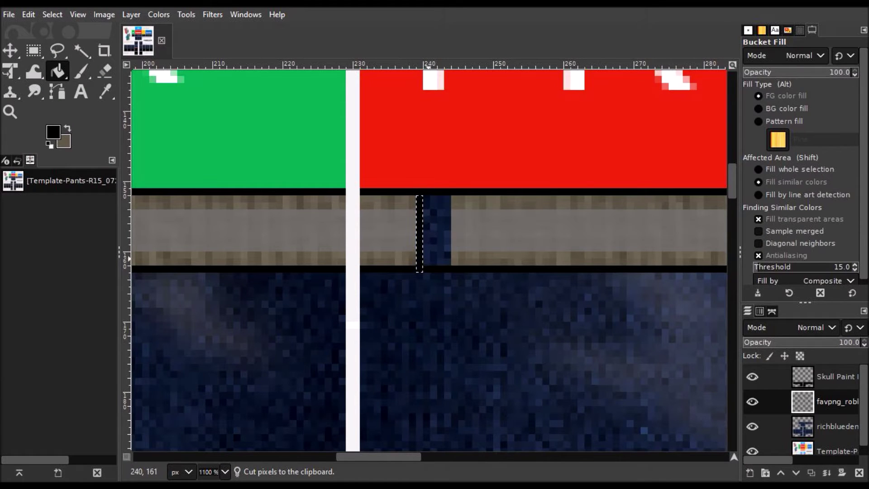
key(r)
drag(457, 267, 452, 196)
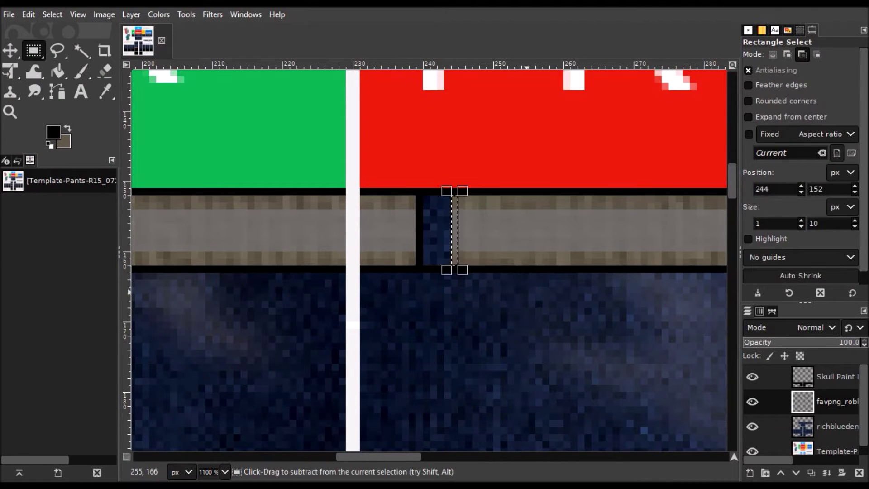
key(ctrl+x)
key(shift+b)
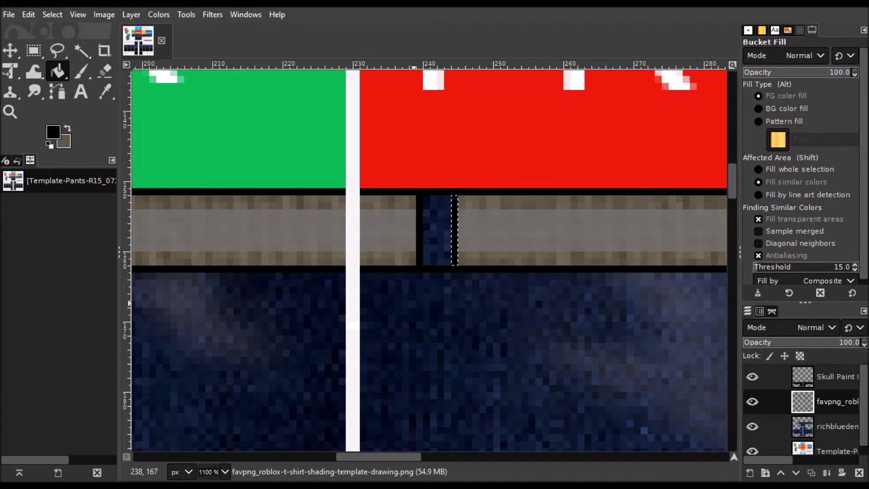
scroll(429, 260, right, 10)
scroll(344, 158, left, 8)
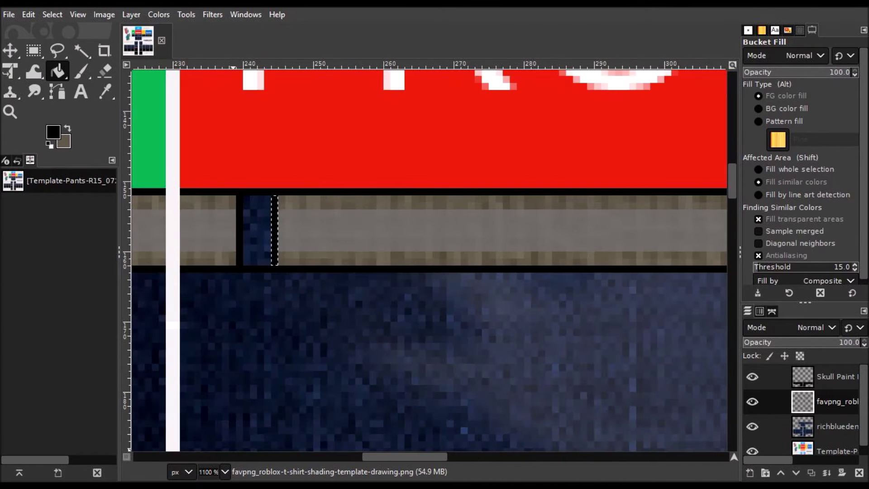
scroll(344, 158, right, 9)
Step: Outline the second belt loop's edges in black and clear the stray pixels beneath it
key(r)
drag(550, 266, 544, 196)
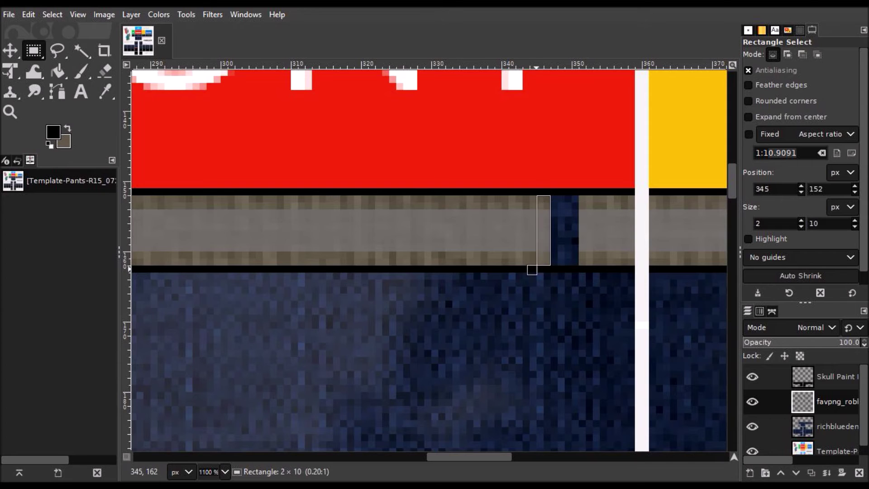
key(ctrl+x)
key(shift+b)
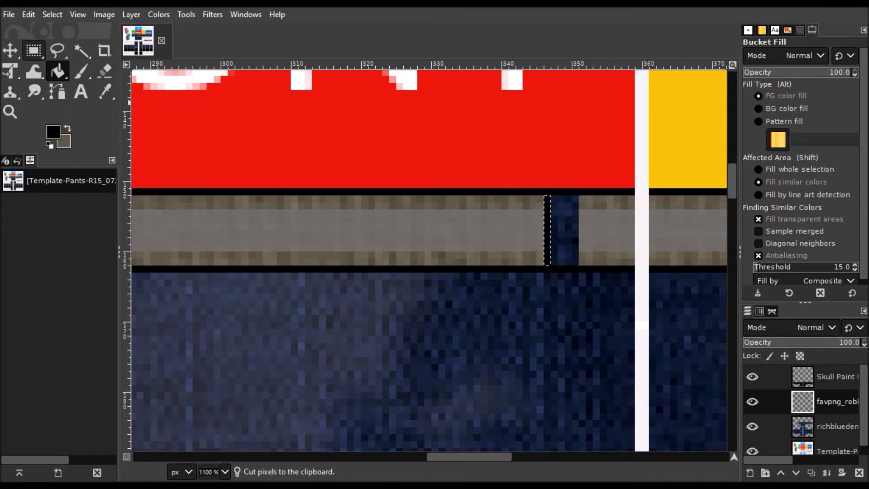
key(r)
drag(586, 266, 579, 196)
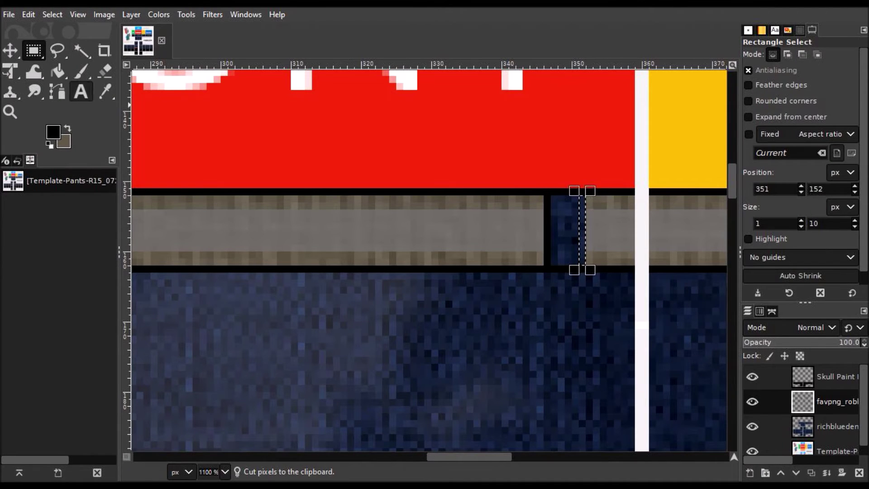
key(ctrl+x)
key(shift+b)
key(r)
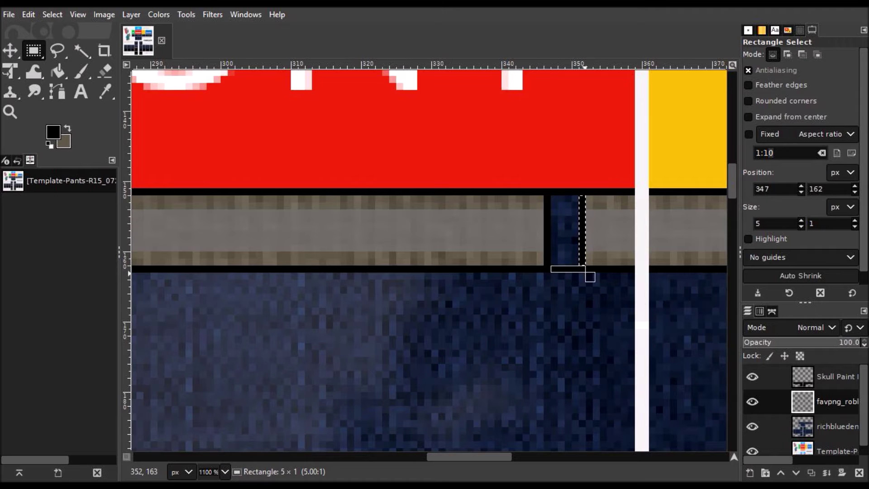
key(ctrl+x)
scroll(430, 272, left, 5)
drag(397, 259, 425, 287)
key(ctrl+x)
Step: Zoom out to the whole waistband and set the foreground colour to dark grey
key(z)
ctrl+click(410, 276)
ctrl+click(410, 276)
scroll(373, 301, right, 6)
scroll(373, 301, left, 6)
click(67, 128)
click(21, 160)
click(176, 250)
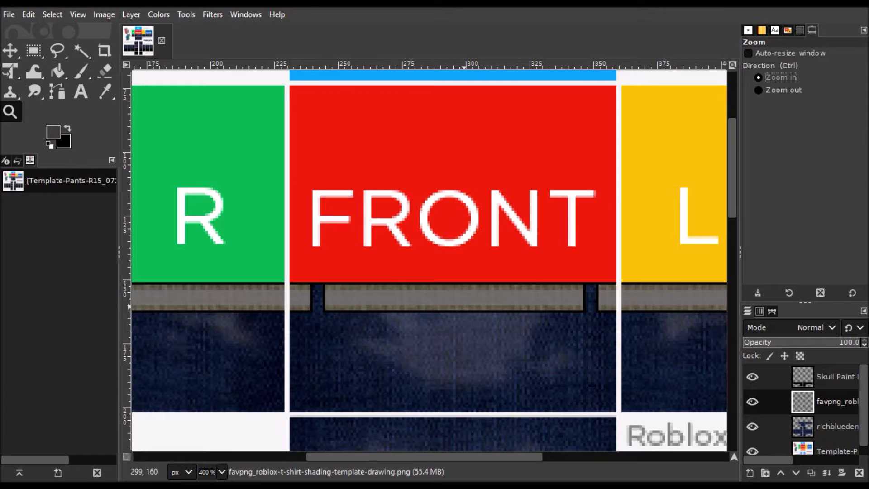
Step: Fill dark grey bars for the buckle's top and bottom on the front waistband
key(4)
key(r)
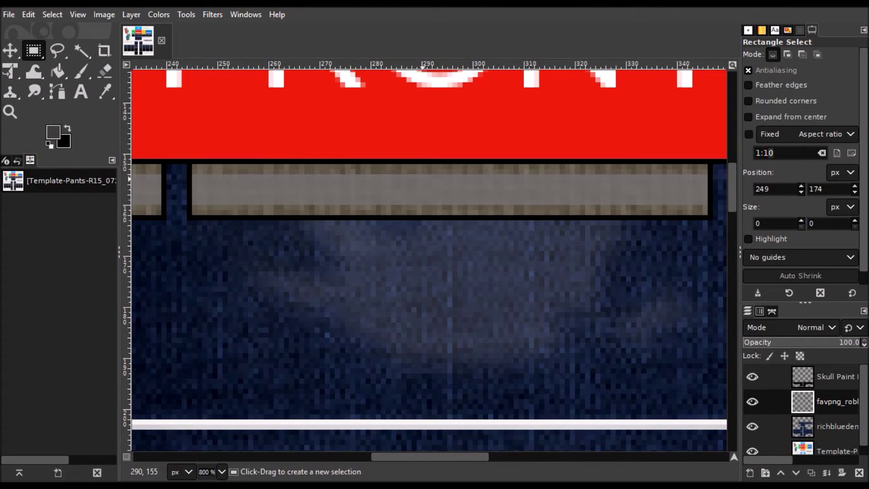
drag(380, 159, 498, 150)
drag(443, 174, 443, 180)
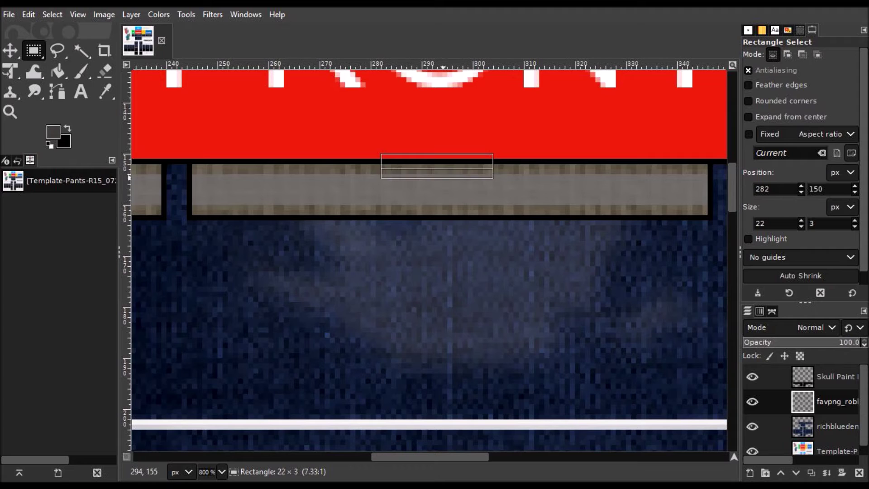
key(Return)
key(ctrl+x)
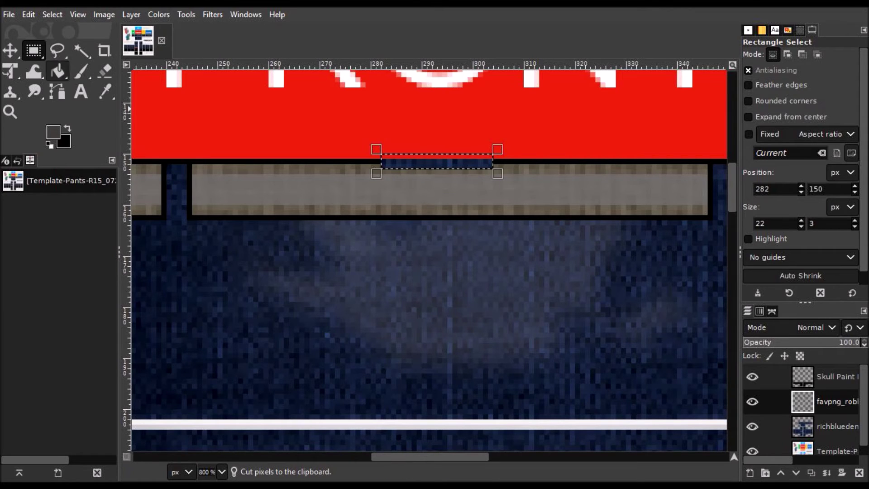
key(shift+b)
key(r)
drag(437, 161, 437, 207)
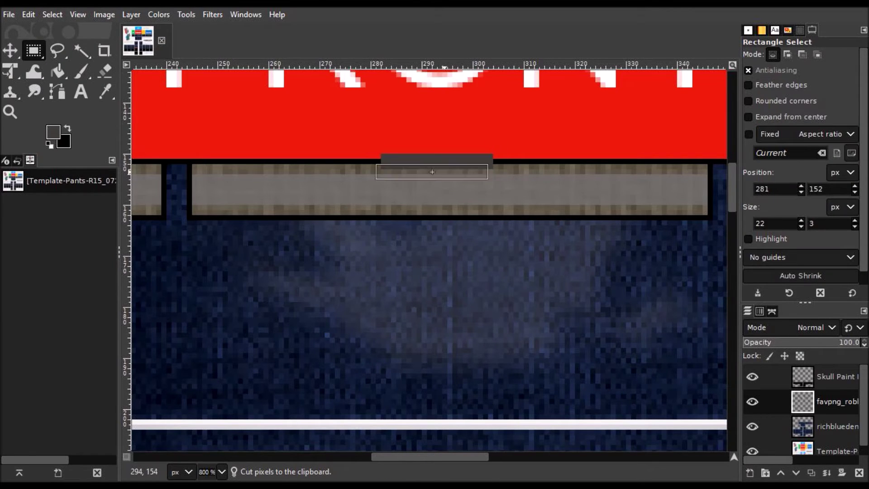
key(Return)
key(ctrl+x)
key(shift+b)
click(437, 217)
Step: Fill the buckle's left side and a notch inside it dark grey
key(r)
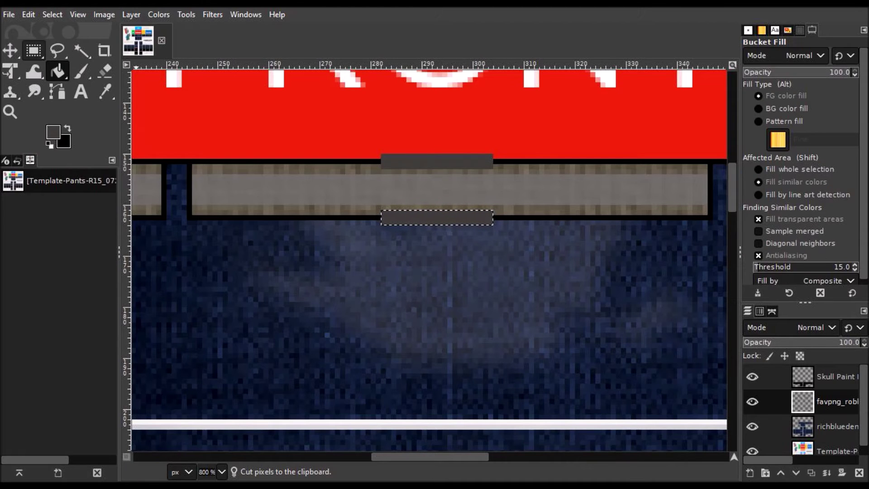
drag(381, 170, 392, 205)
key(Return)
key(ctrl+x)
key(shift+b)
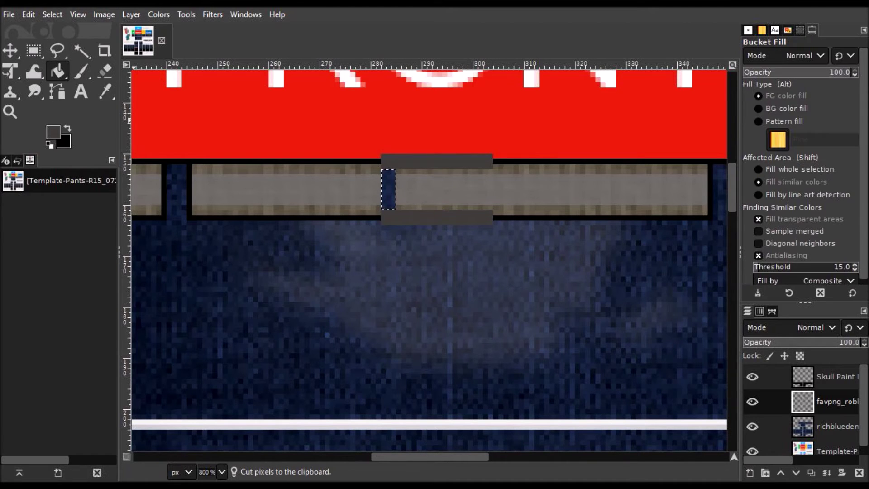
key(r)
drag(481, 190, 485, 188)
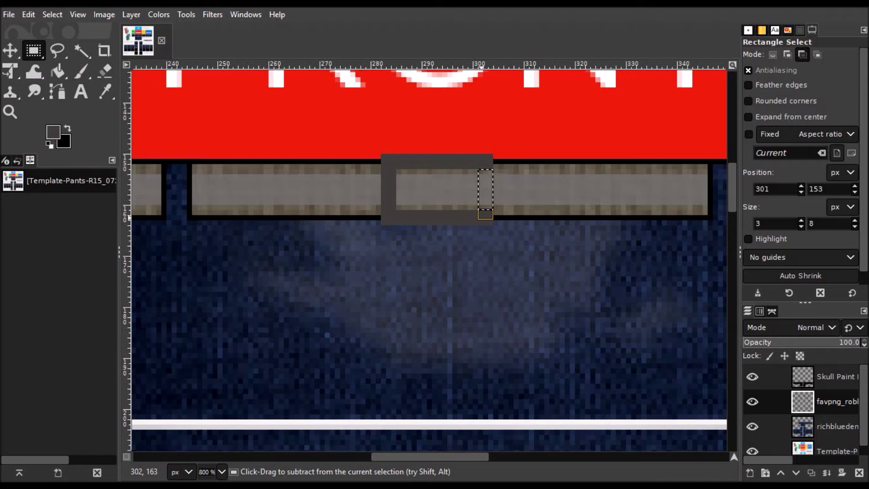
key(Return)
key(ctrl+x)
key(shift+b)
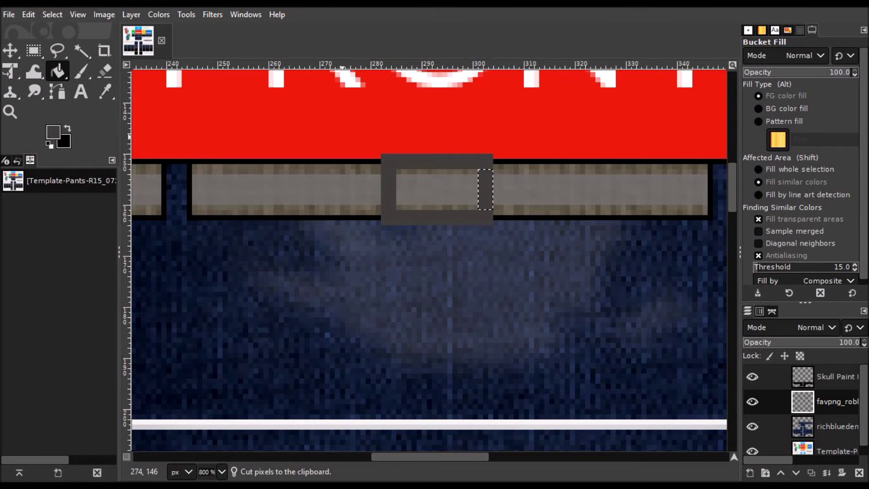
Step: Fill the inner prong notch dark grey, then select the whole buckle frame by colour
click(33, 51)
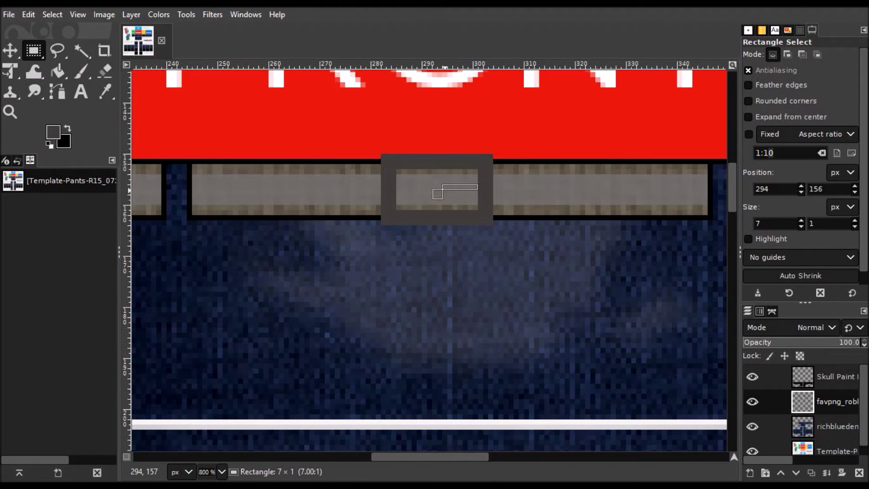
drag(448, 190, 443, 200)
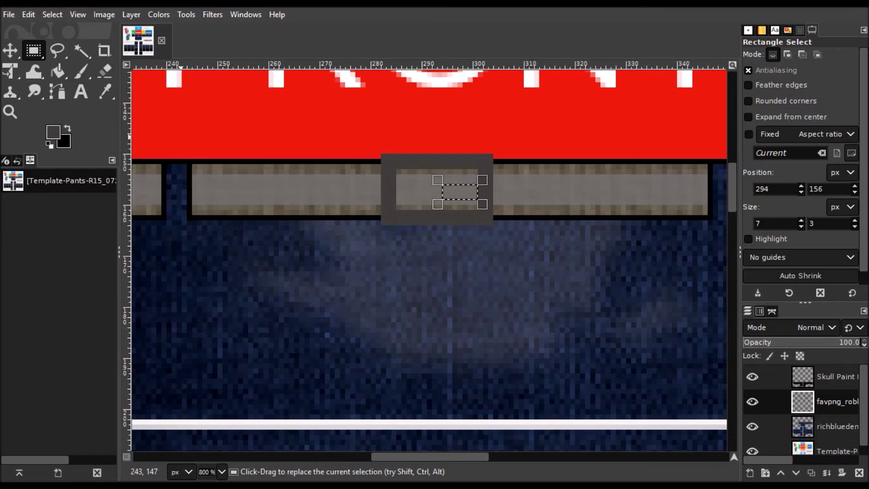
key(ctrl+x)
key(shift+b)
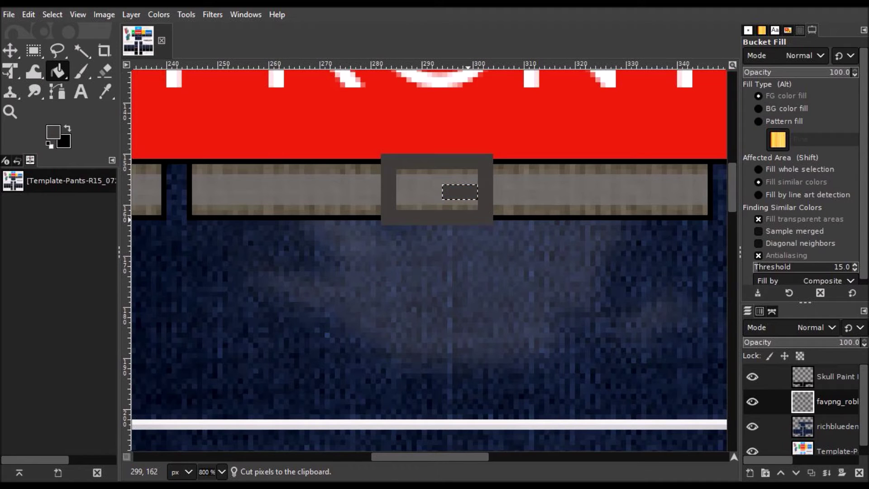
click(459, 192)
key(r)
click(420, 181)
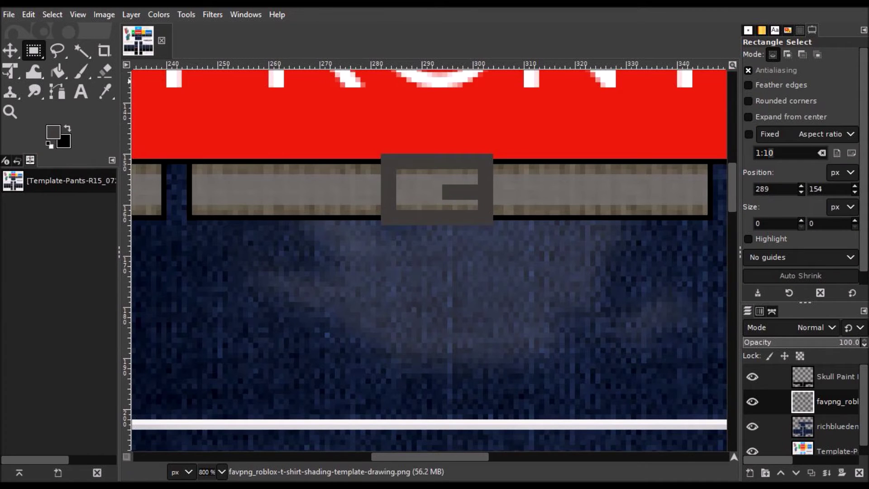
click(81, 50)
click(481, 197)
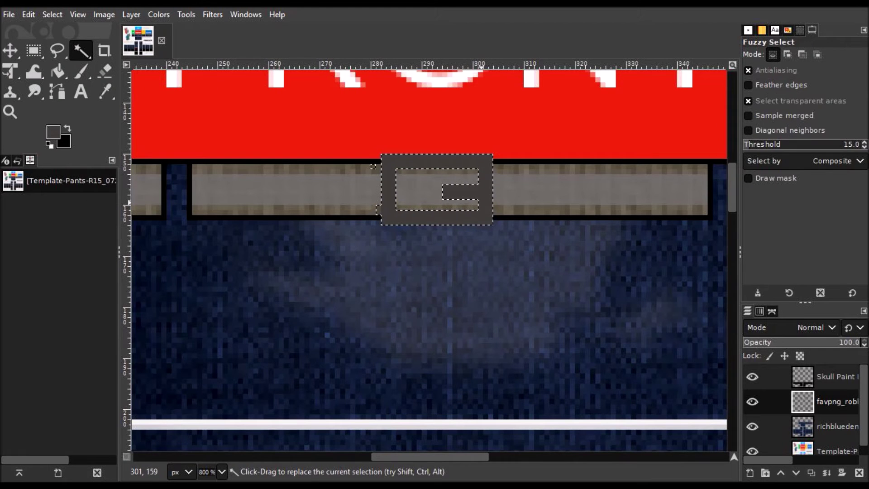
Step: Reselect the buckle and preview Apply Canvas with depth 1, then cancel it
key(r)
drag(381, 154, 492, 224)
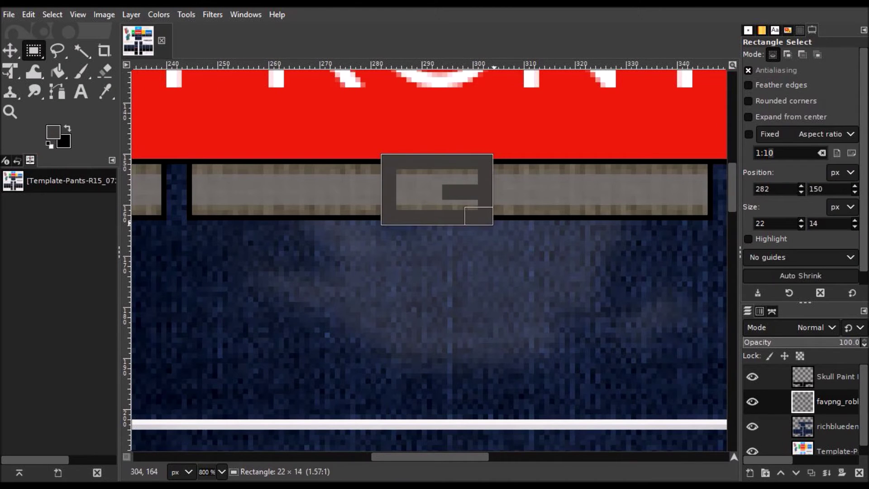
click(82, 50)
click(212, 14)
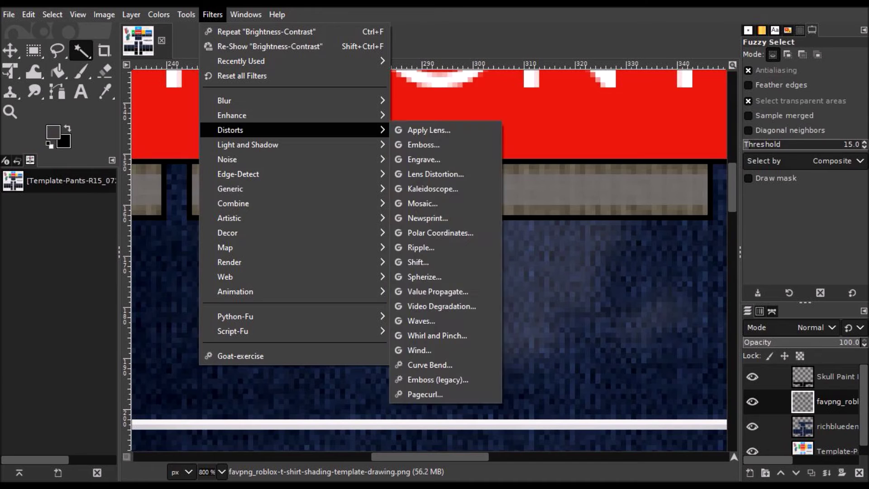
click(428, 217)
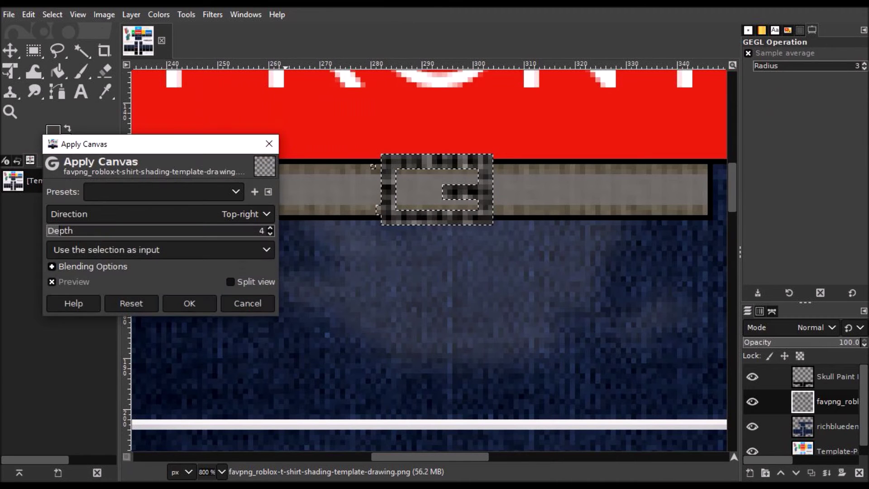
double_click(261, 230)
text(1)
click(248, 303)
Step: Apply Filters > Artistic > Oilify to the buckle and deselect
click(158, 14)
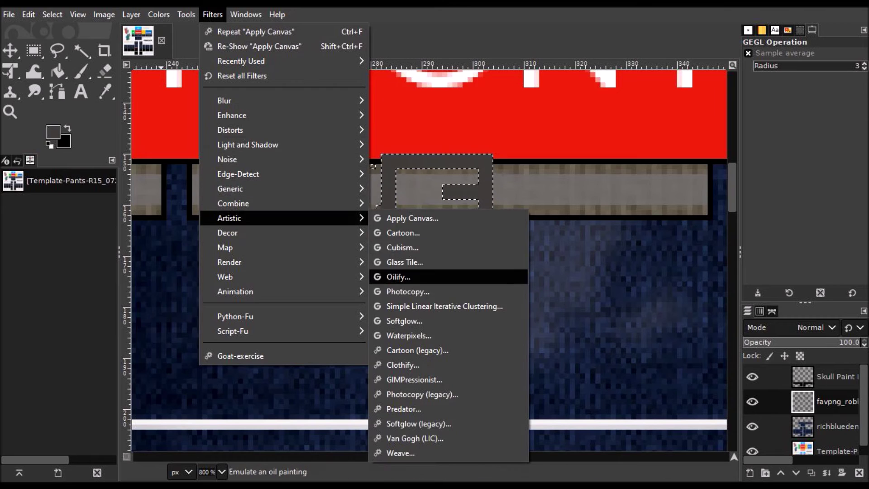
click(389, 277)
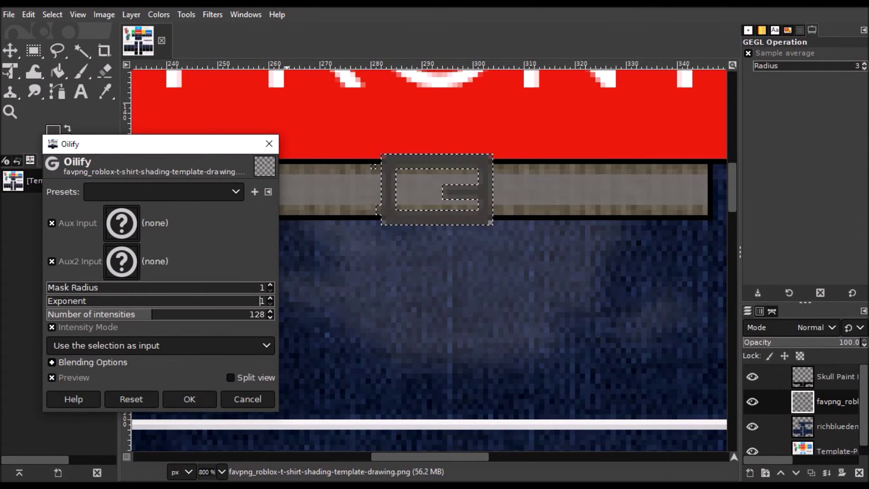
key(Return)
click(330, 225)
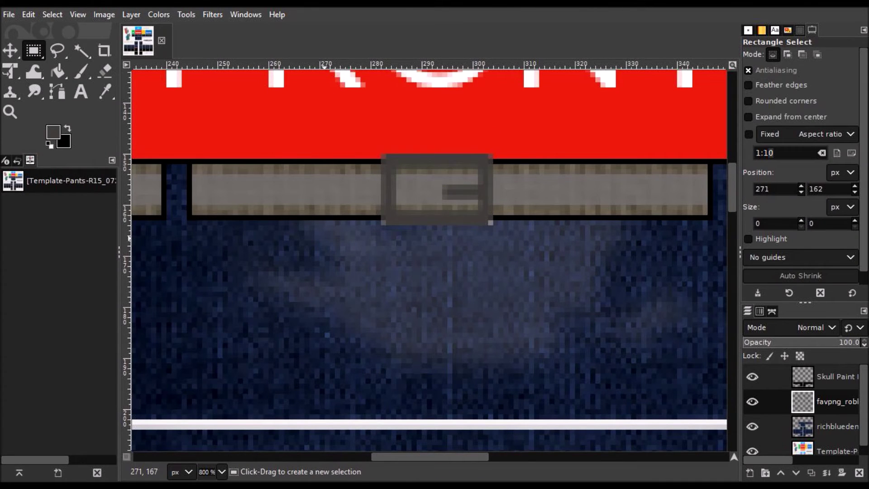
Step: Zoom in on the buckle and fill black strips along its bottom and right edges
click(80, 71)
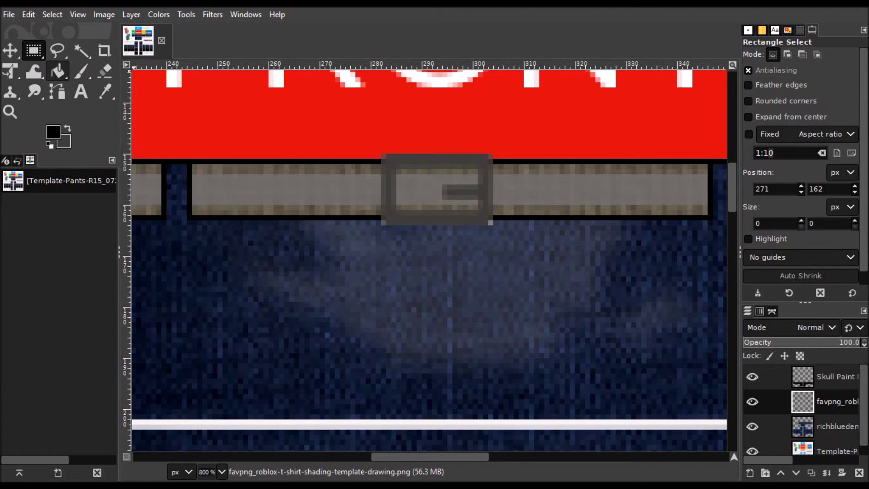
click(10, 112)
click(447, 207)
key(r)
drag(316, 233, 539, 243)
key(ctrl+x)
click(58, 71)
click(425, 238)
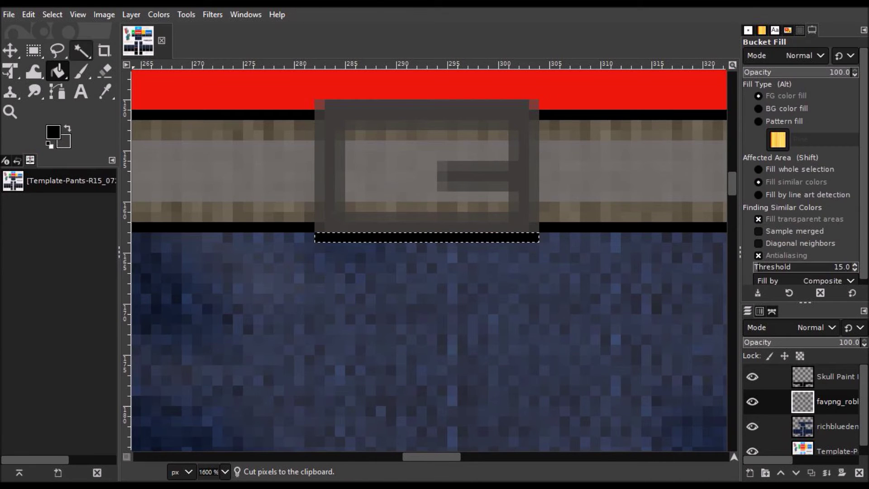
click(33, 50)
drag(533, 101, 536, 241)
key(shift+b)
click(534, 217)
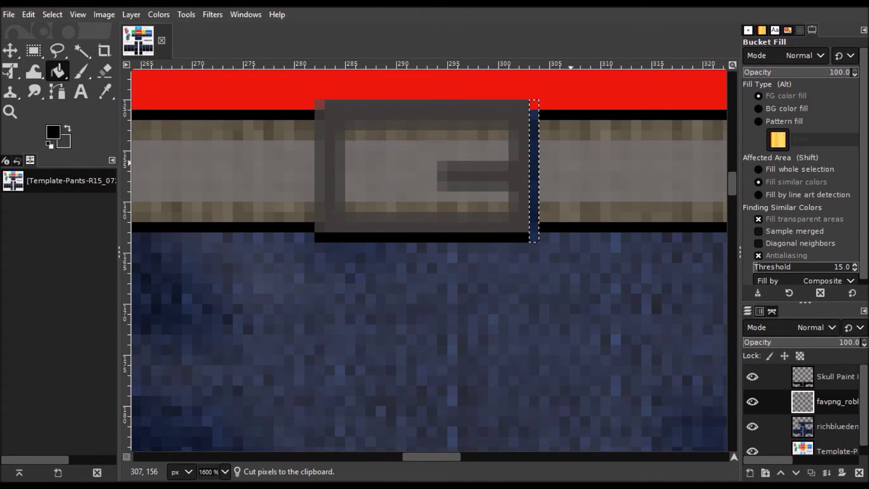
Step: Fill black strips along the buckle's top and left edges, then select its inner top row
key(r)
drag(315, 100, 534, 111)
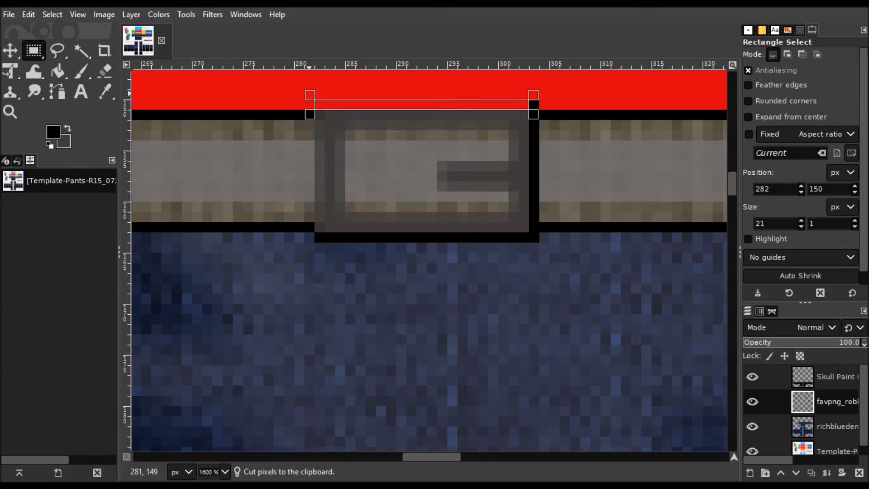
key(shift+b)
click(468, 105)
key(r)
drag(316, 110, 324, 231)
click(321, 143)
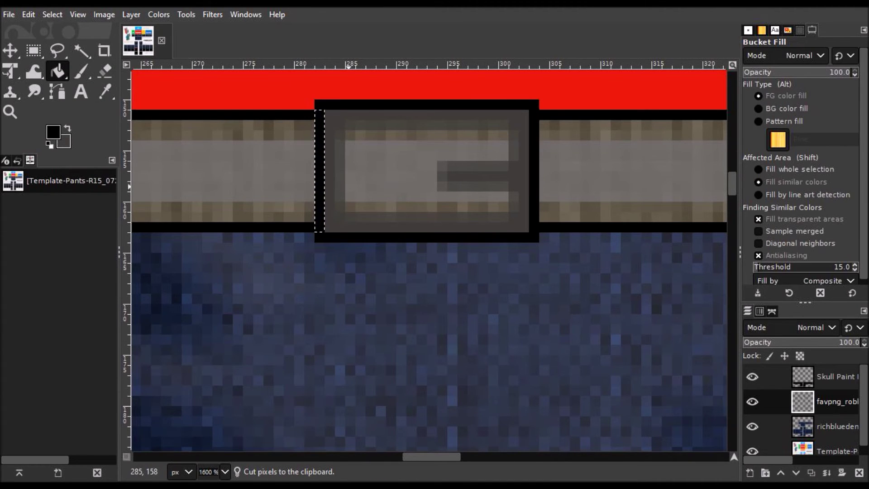
key(r)
drag(345, 120, 509, 130)
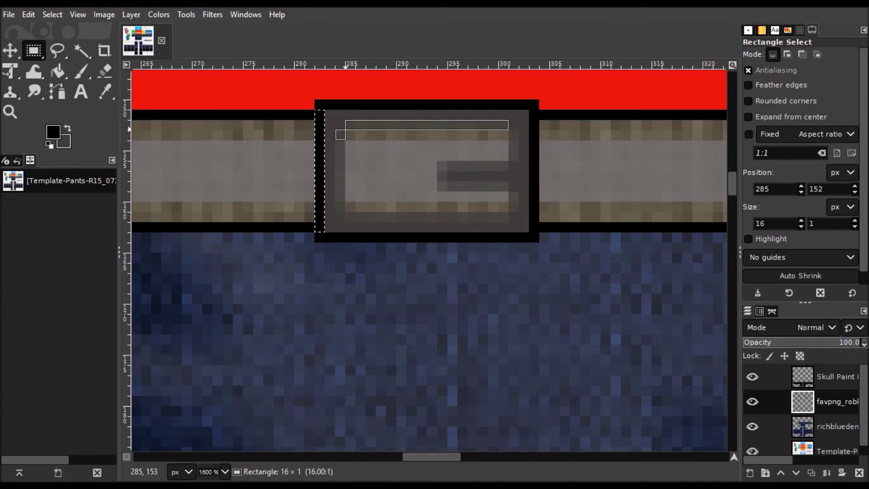
Step: Fill the buckle's inner top row and inner left edge black
key(ctrl+x)
key(shift+b)
click(464, 125)
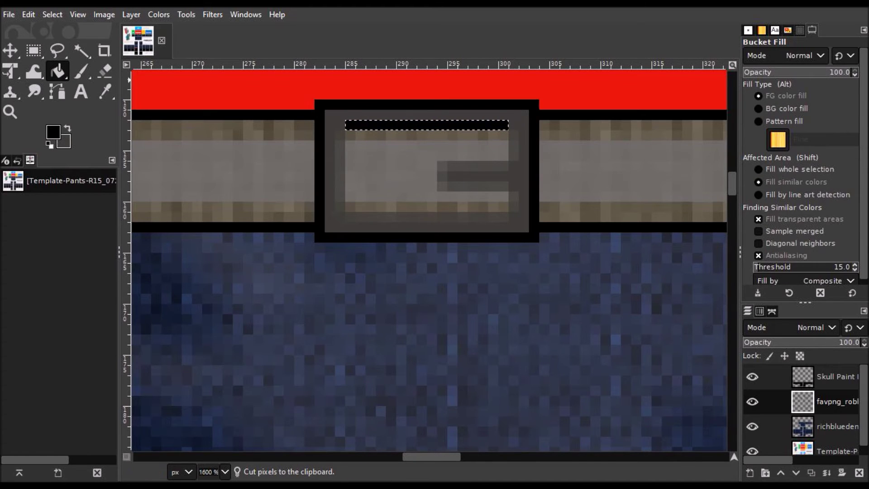
key(r)
drag(345, 120, 340, 206)
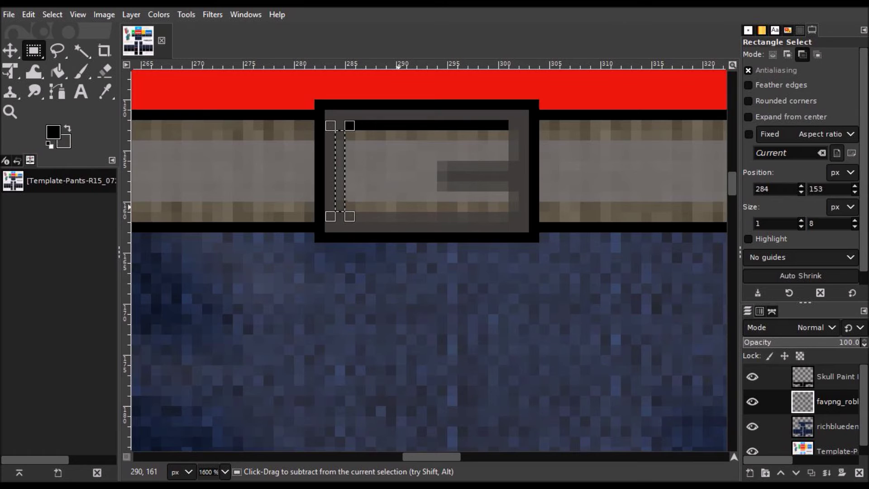
key(ctrl+x)
key(shift+b)
click(340, 174)
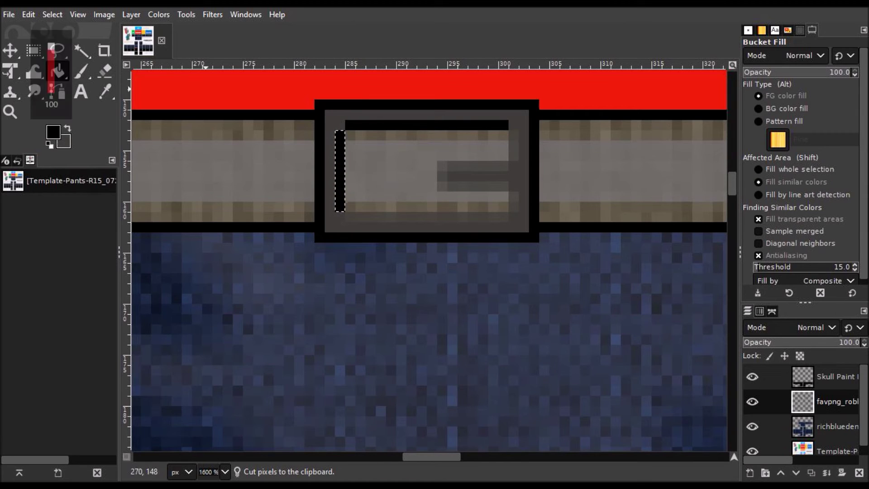
Step: Fill the buckle's inner lower-left spot and inner bottom row black
key(r)
click(350, 205)
drag(335, 202, 346, 220)
key(ctrl+x)
key(shift+b)
click(339, 212)
key(r)
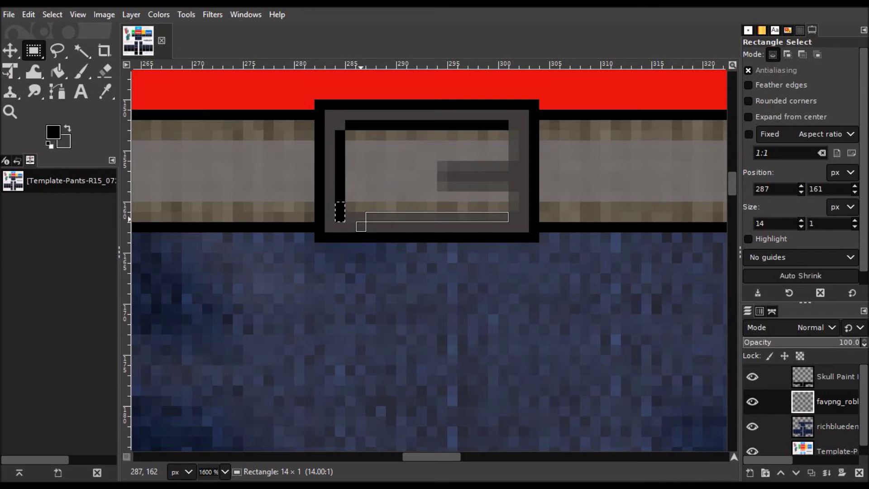
key(ctrl+z)
key(ctrl+z)
drag(345, 213, 375, 222)
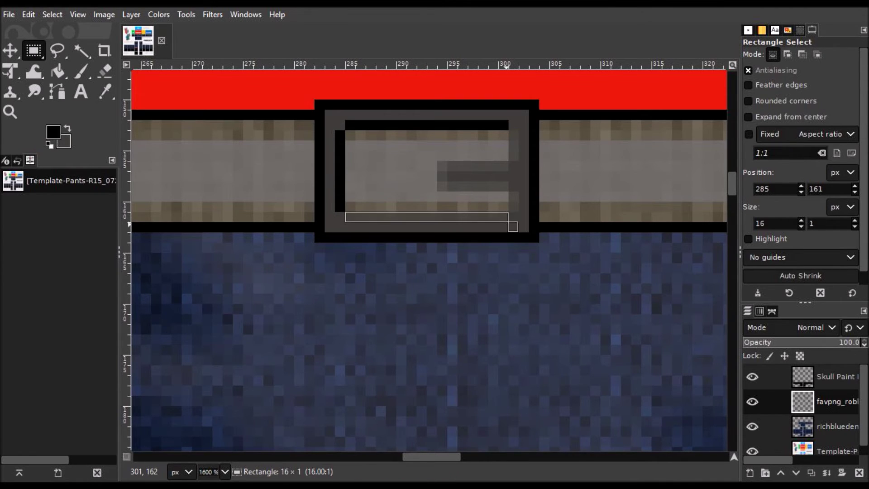
key(ctrl+x)
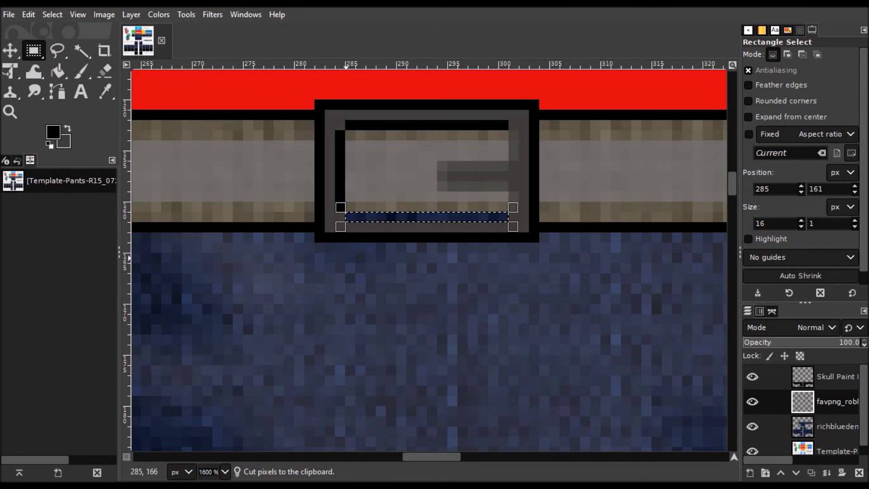
key(shift+b)
click(398, 217)
Step: Outline the buckle's inner right spot, prong bar and prong tip in black
key(r)
drag(509, 194, 517, 211)
key(r)
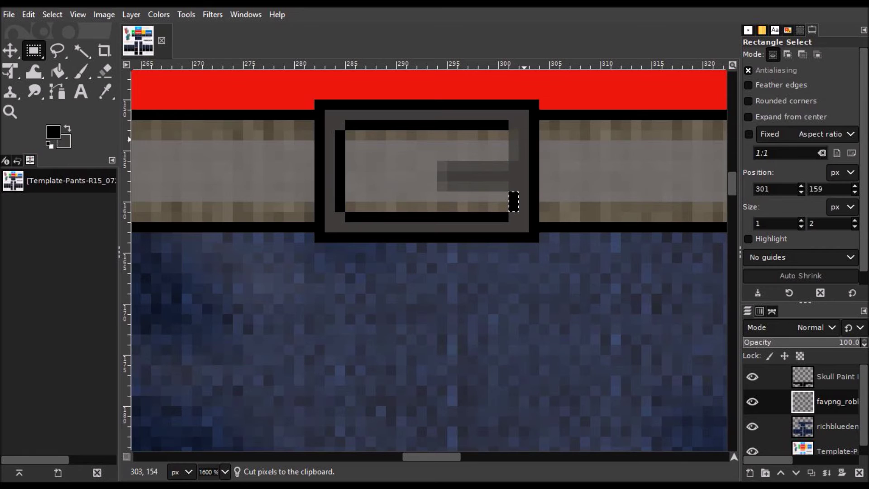
key(shift+b)
key(r)
key(ctrl+x)
key(shift+b)
key(r)
key(shift+b)
click(477, 186)
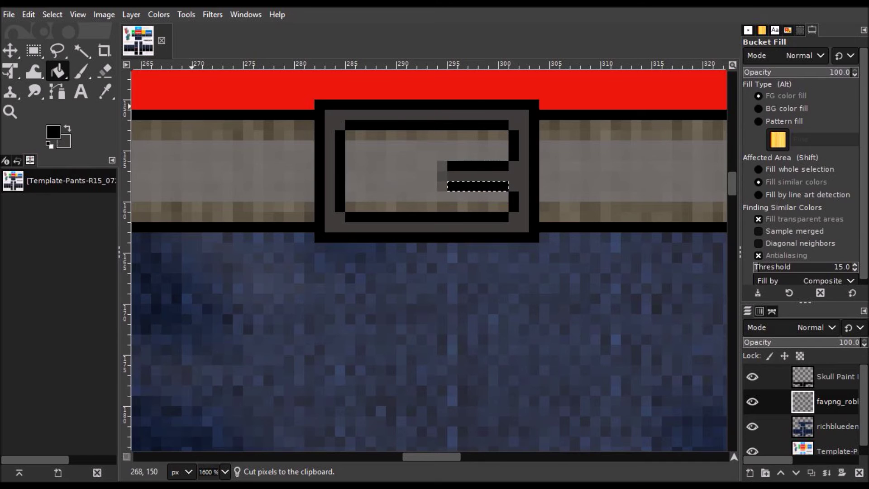
key(r)
drag(438, 171, 447, 181)
key(ctrl+x)
key(shift+b)
Step: Zoom out from the buckle to view the whole pants template
key(r)
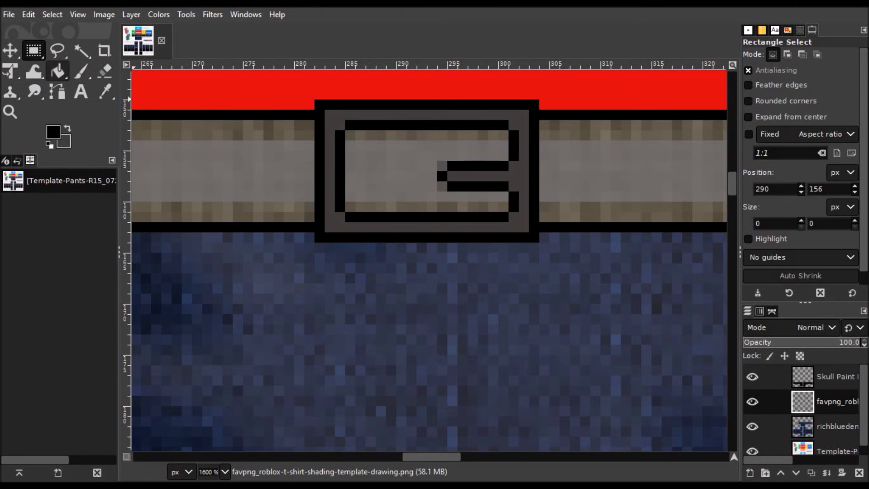
key(z)
scroll(487, 306, down, 5)
scroll(482, 291, down, 3)
click(482, 291)
scroll(483, 291, right, 3)
Step: Drag the Black Fox Skull Shirt Black Jeans image in as a layer and hide it
click(848, 140)
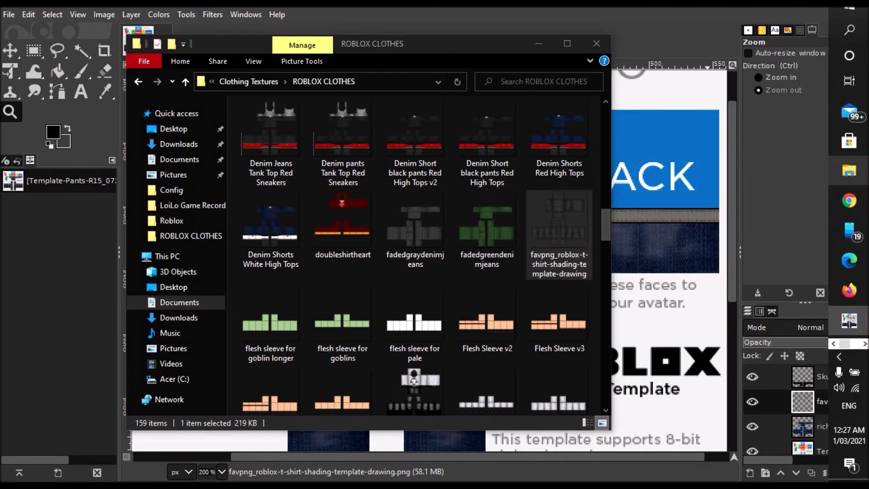
scroll(489, 240, up, 5)
click(343, 217)
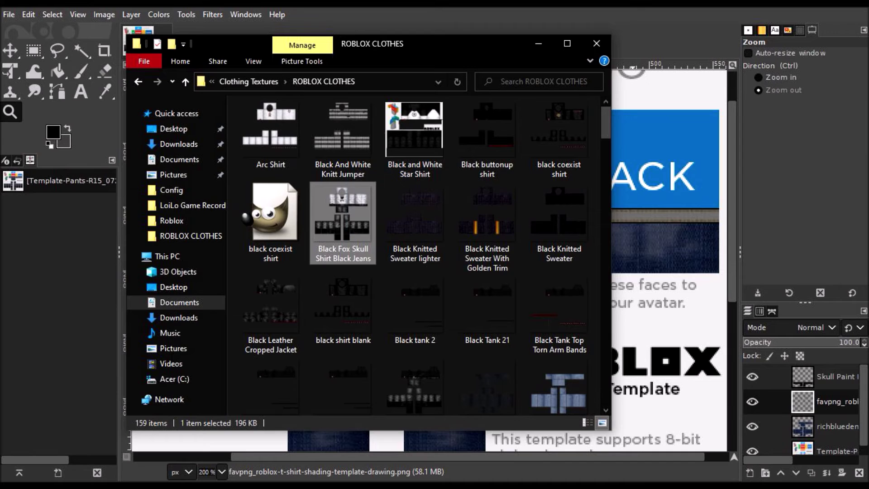
drag(343, 217, 430, 226)
drag(803, 402, 802, 376)
click(752, 376)
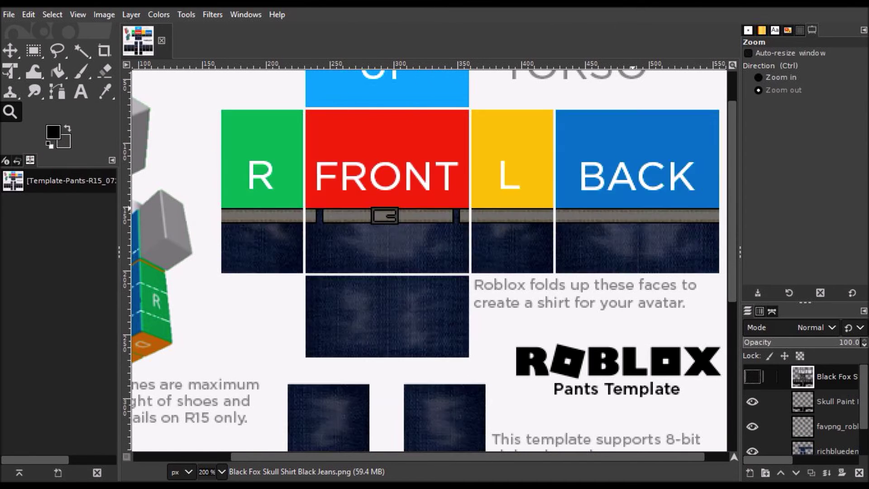
Step: Lower the Black Fox layer's opacity and toggle its visibility to check it
click(762, 342)
click(752, 376)
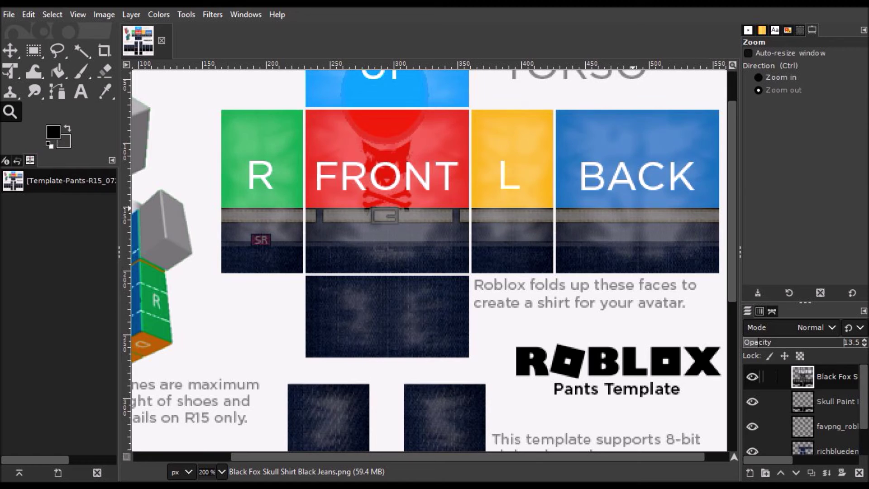
click(752, 376)
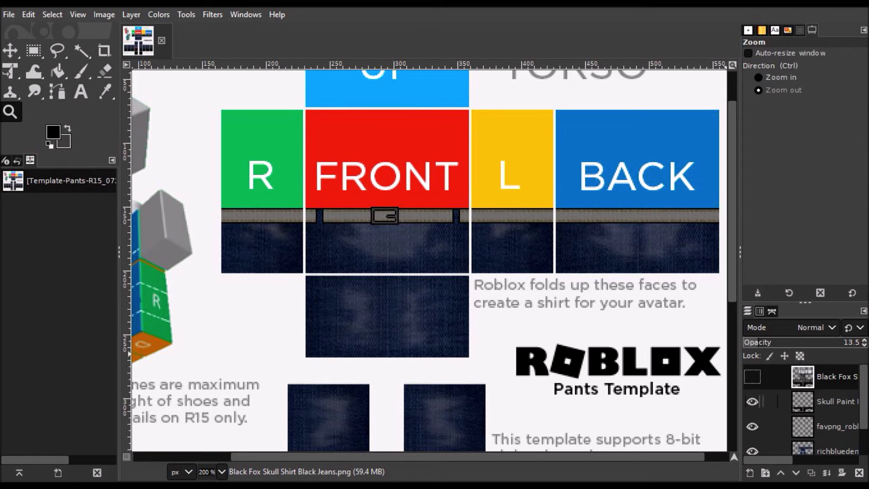
scroll(764, 402, down, 1)
Step: Merge the favpng shading layer down into the denim jeans layer
click(837, 409)
right_click(837, 408)
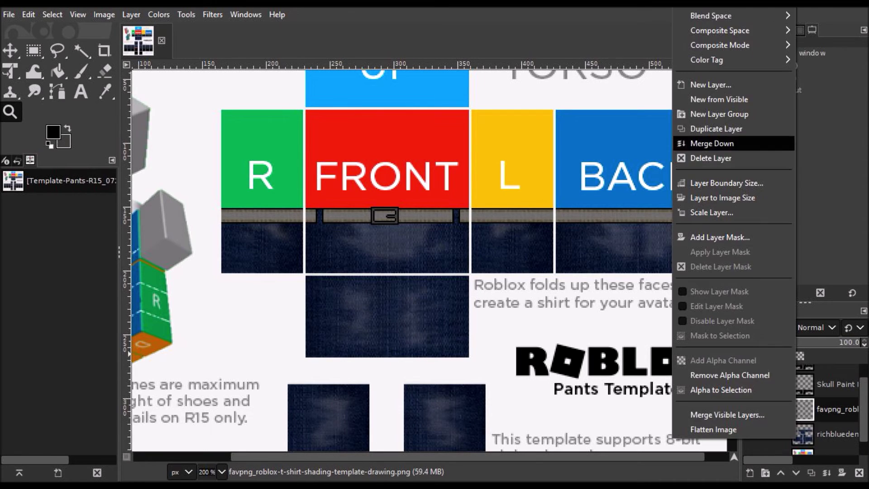
click(710, 142)
click(752, 416)
click(752, 368)
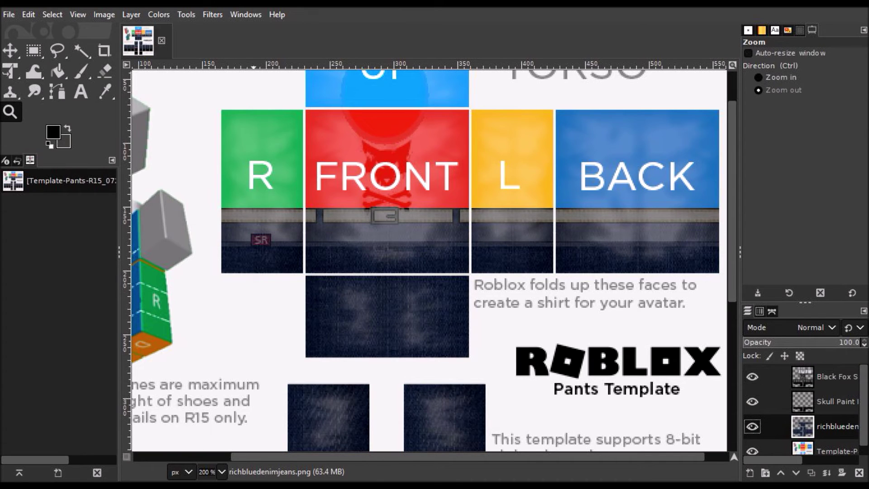
Step: Fill a small black bar beside the mannequin, hide the Black Fox overlay, and select the jeans band
key(r)
drag(180, 246, 172, 241)
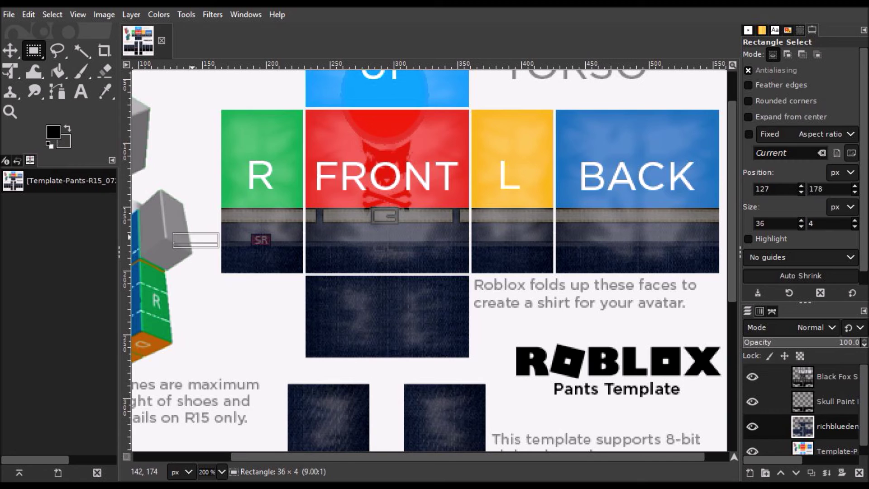
key(shift+b)
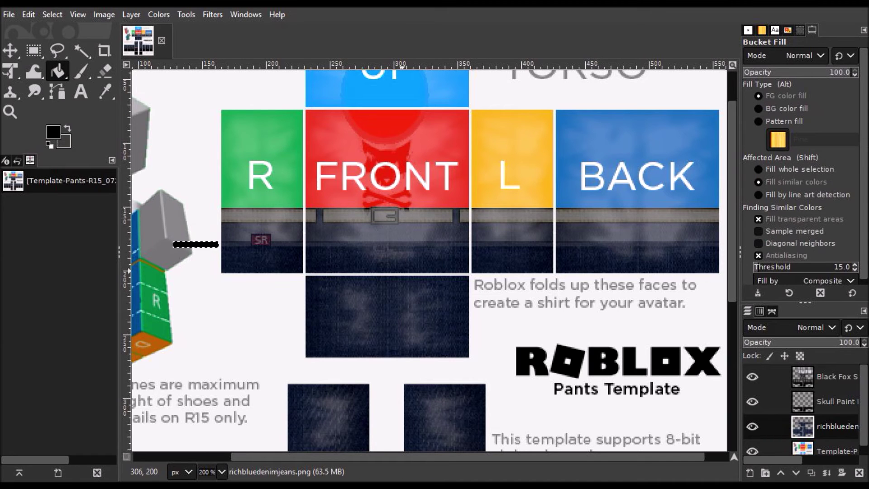
click(752, 376)
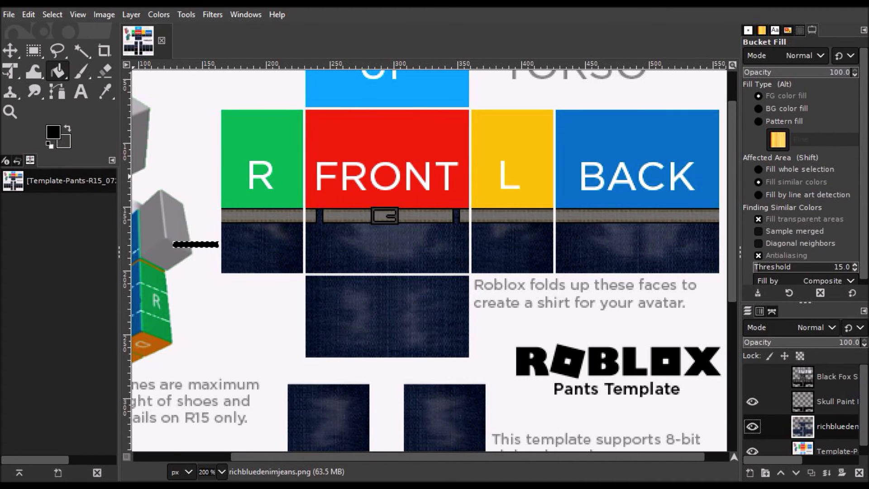
click(34, 50)
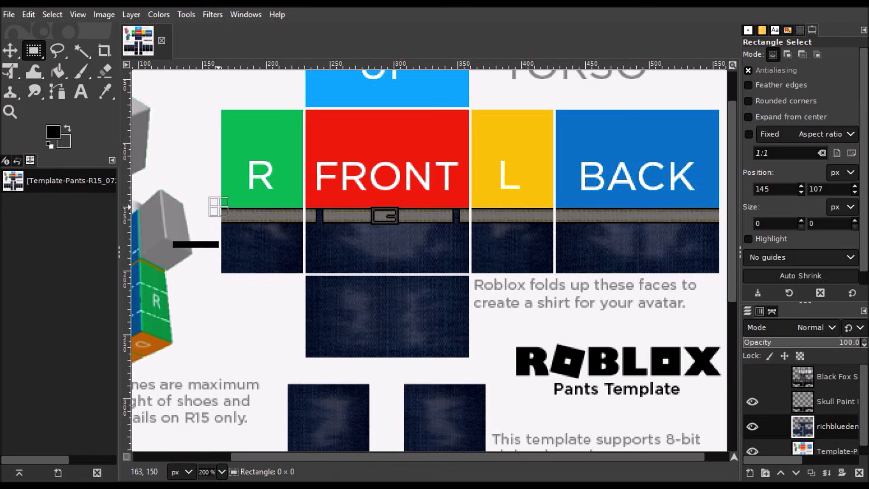
drag(226, 207, 749, 275)
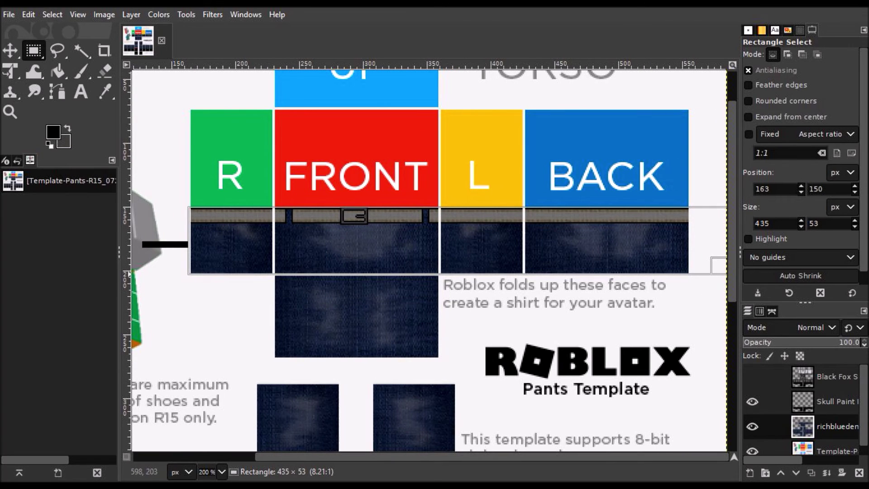
Step: Duplicate the denim layer and move the belted waistband lower on the torso
right_click(823, 426)
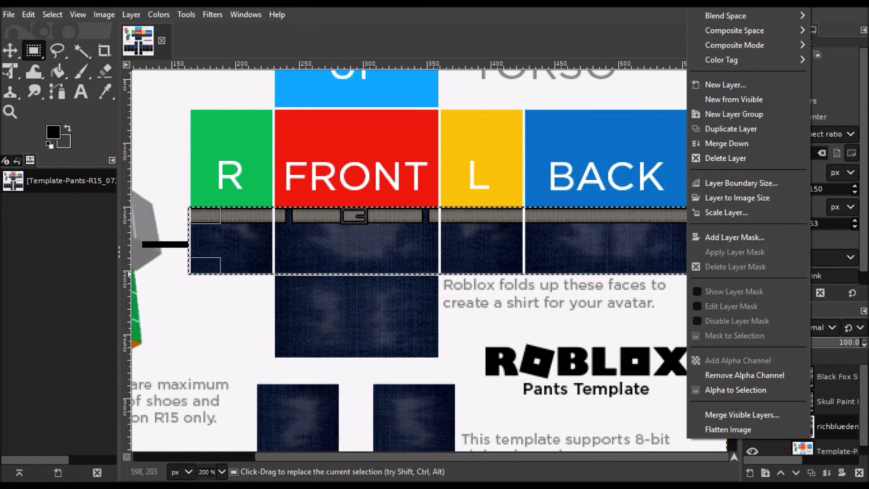
click(724, 126)
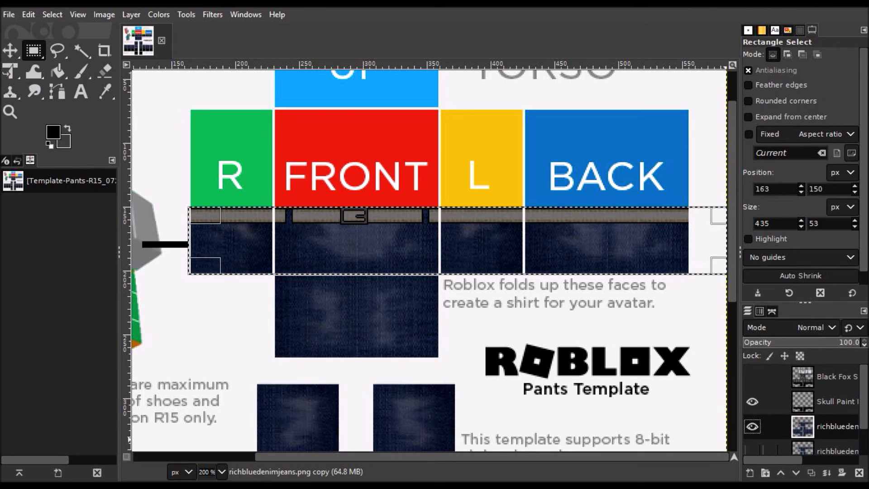
key(ctrl+x)
key(ctrl+v)
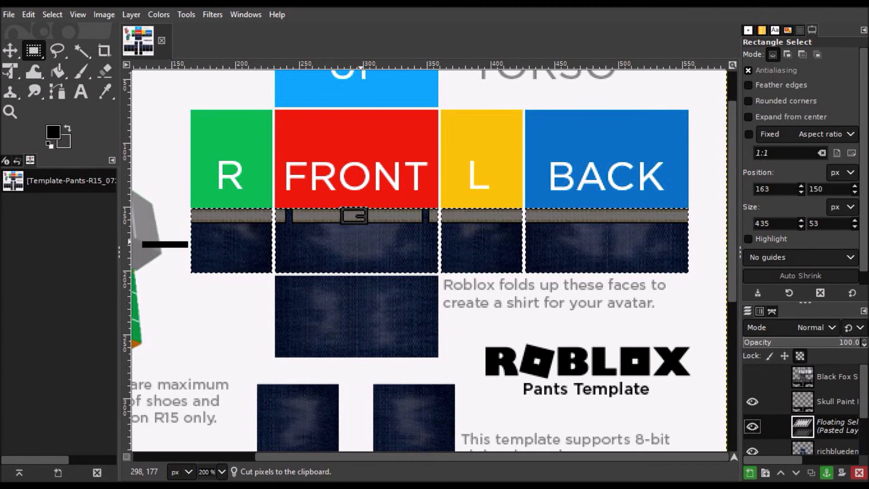
drag(457, 240, 457, 274)
click(474, 394)
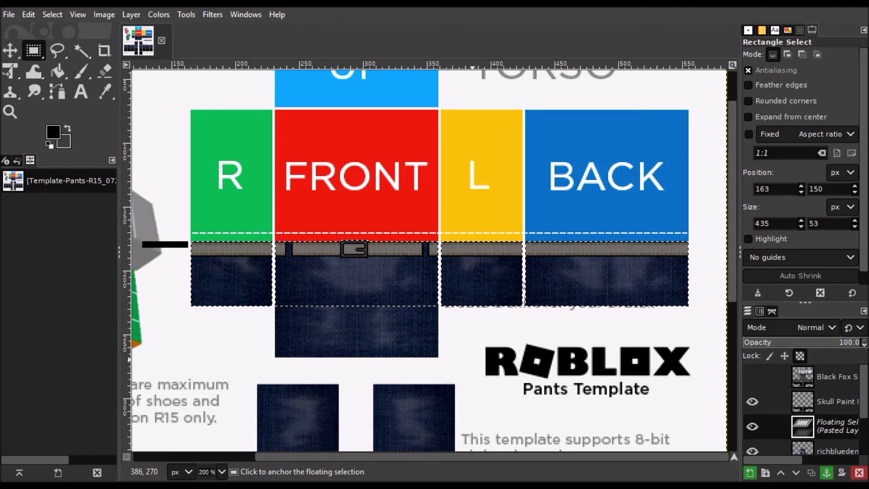
Step: Make the jeans layer semi-transparent and cut the strip below the band and the DOWN face denim
click(816, 342)
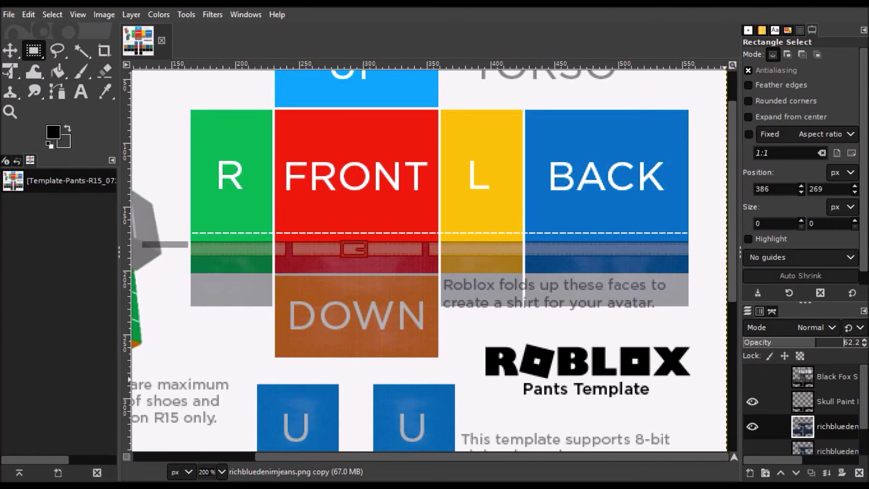
drag(701, 277, 157, 280)
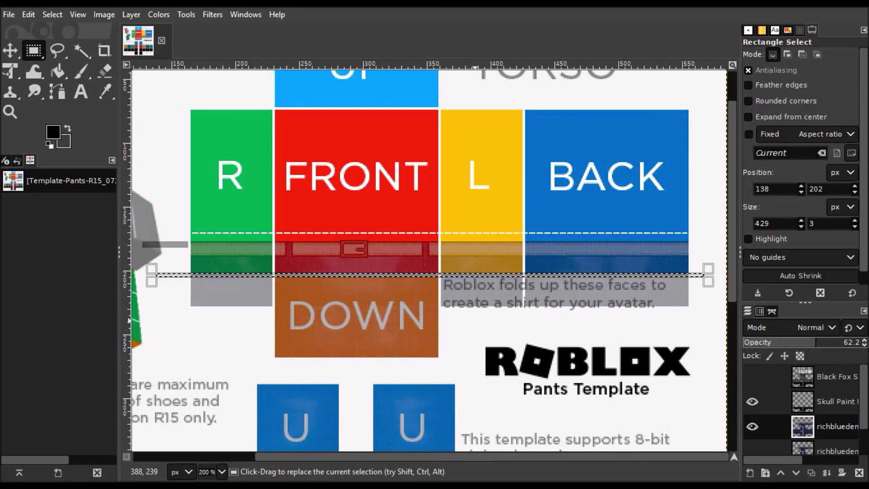
key(ctrl+x)
drag(698, 336, 151, 275)
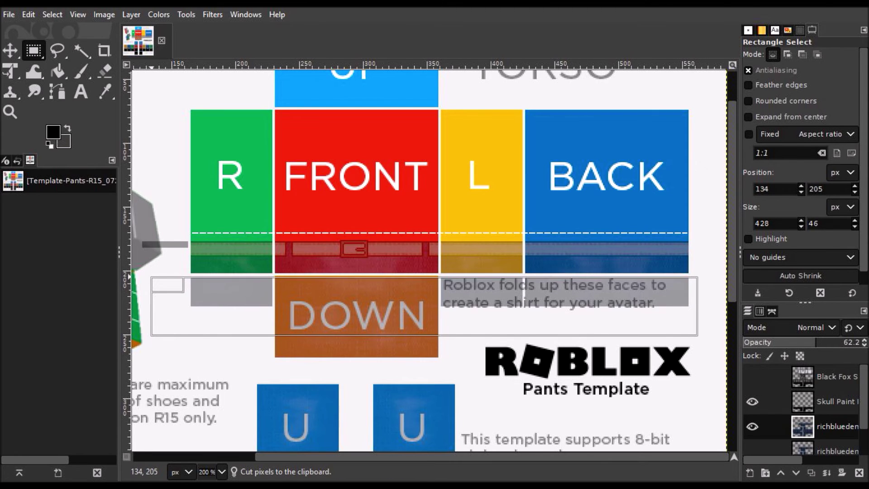
drag(376, 336, 376, 380)
key(ctrl+x)
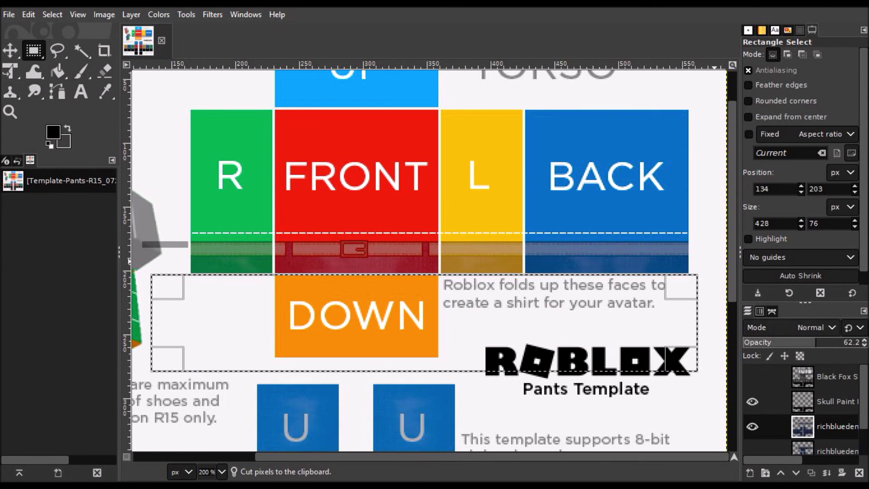
Step: Cut the torso band strip from the lower denim layer and resize it to the image size
scroll(801, 407, down, 1)
click(752, 409)
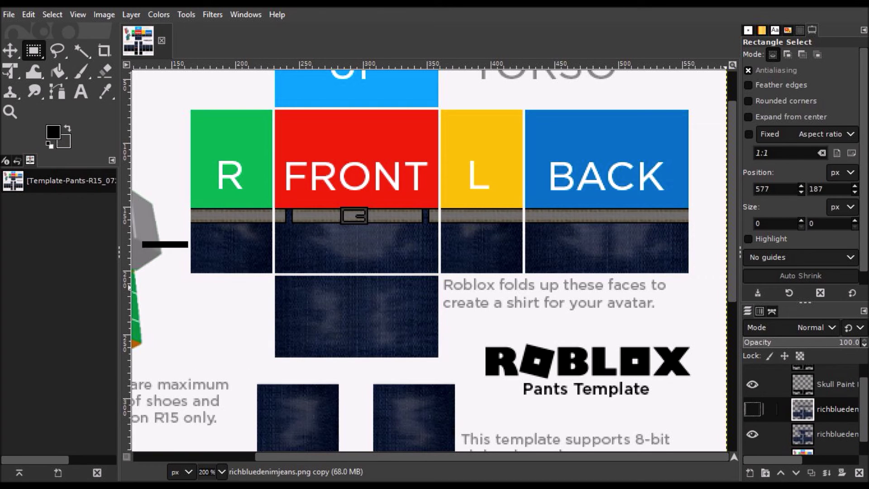
click(833, 433)
drag(175, 187, 714, 275)
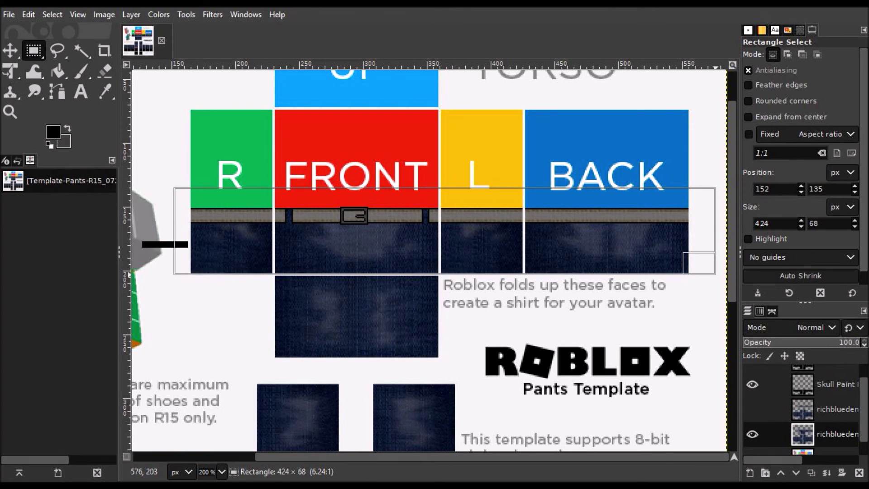
key(ctrl+x)
click(181, 244)
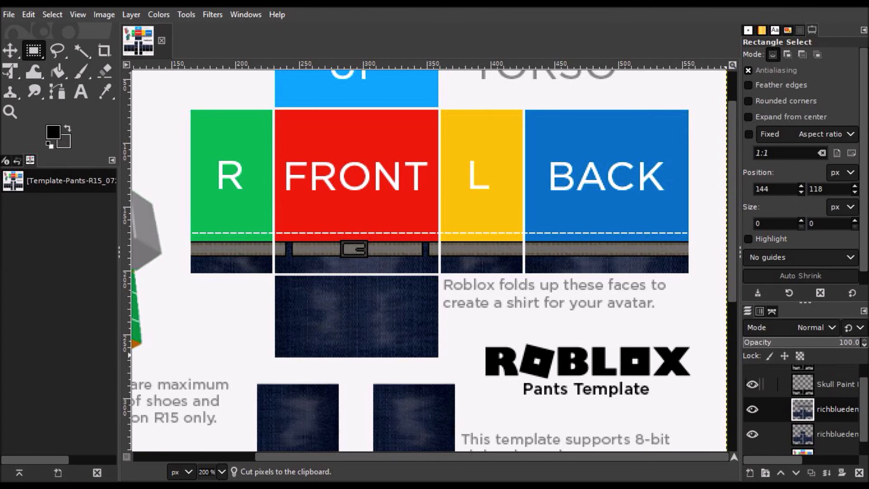
right_click(800, 408)
click(728, 198)
Step: Cut the Black Fox image away from the upper torso, then select the right-side leg faces
scroll(620, 329, down, 5)
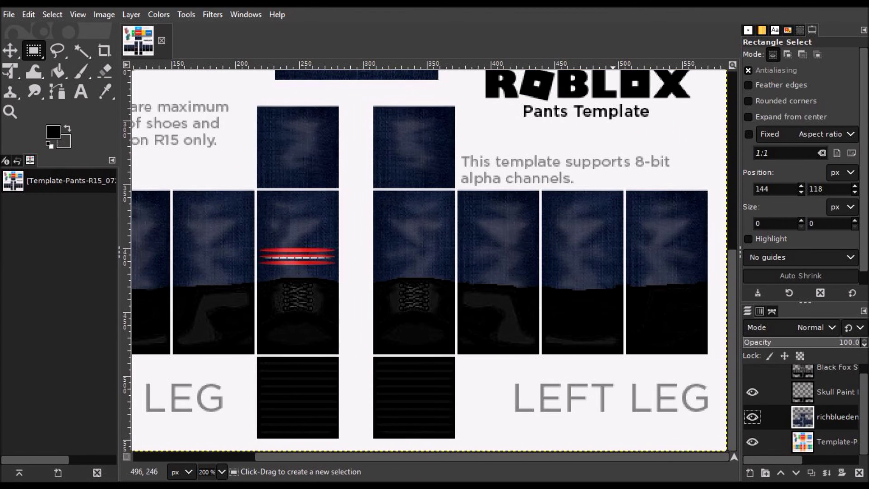
scroll(619, 329, up, 5)
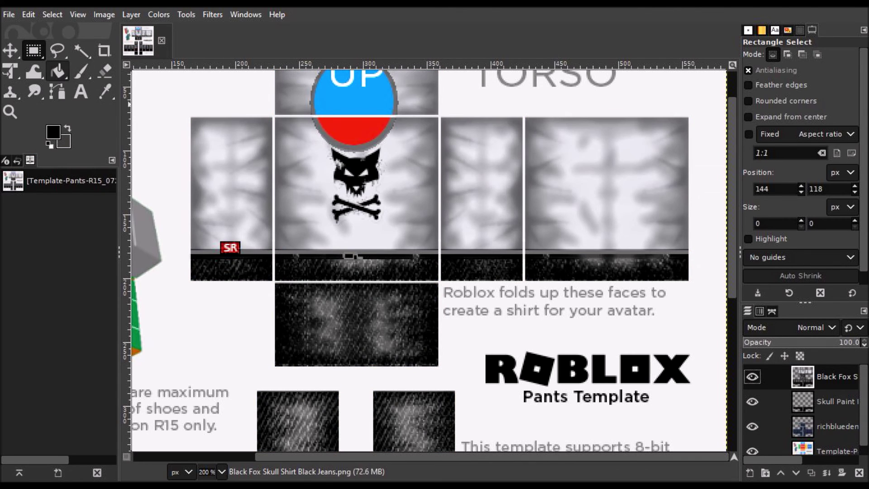
scroll(138, 90, up, 1)
drag(138, 72, 728, 288)
key(ctrl+x)
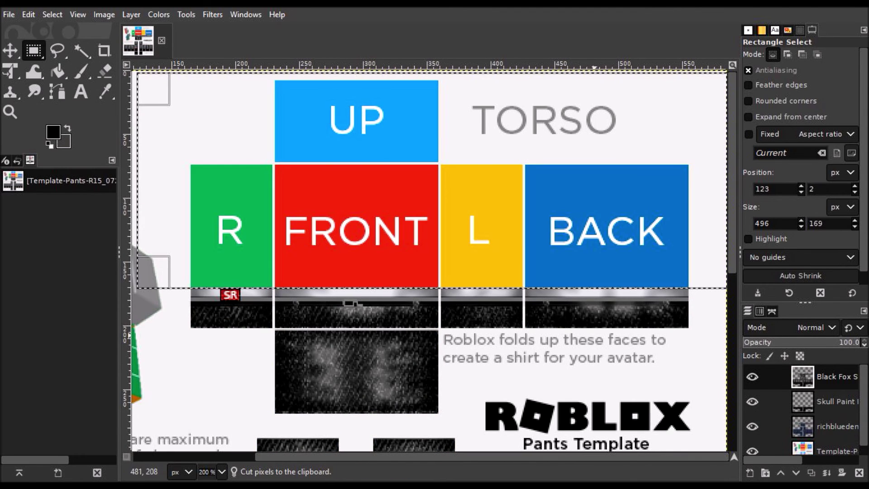
scroll(430, 260, down, 5)
drag(698, 330, 244, 111)
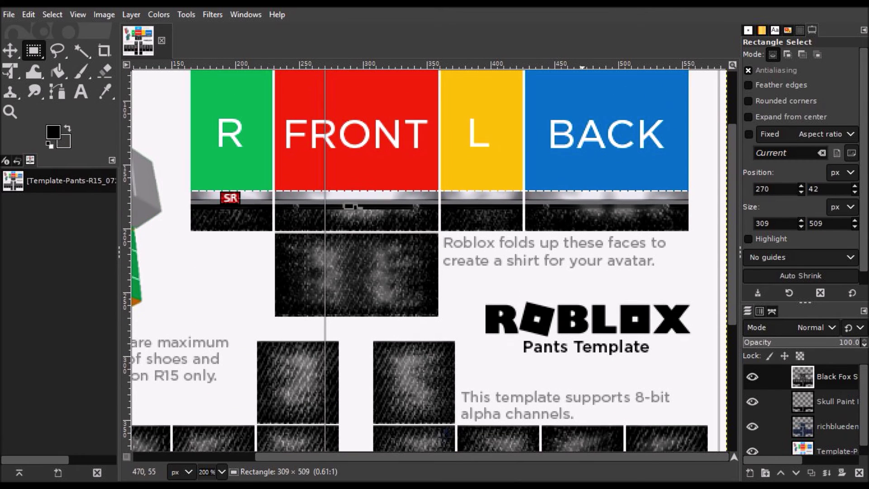
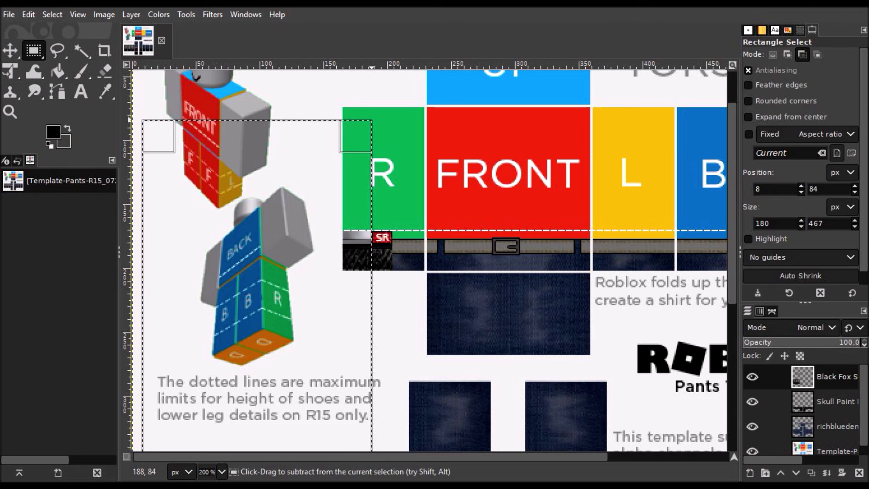
Step: Cut the selected leftover skull texture away from the pants template
key(ctrl+x)
scroll(435, 336, down, 3)
scroll(435, 336, down, 1)
scroll(435, 336, up, 3)
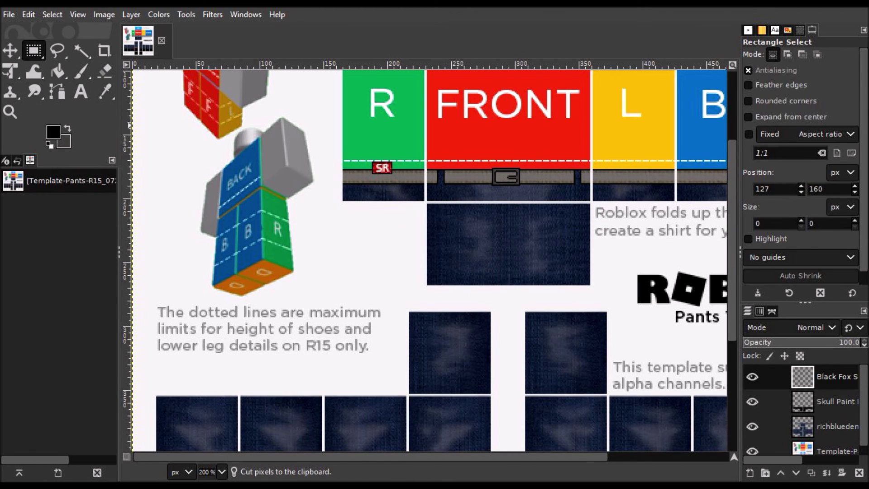
Step: Nudge the layer slightly down into alignment, then briefly hide and reshow the richbluedenimjeans layer
key(m)
drag(505, 303, 504, 309)
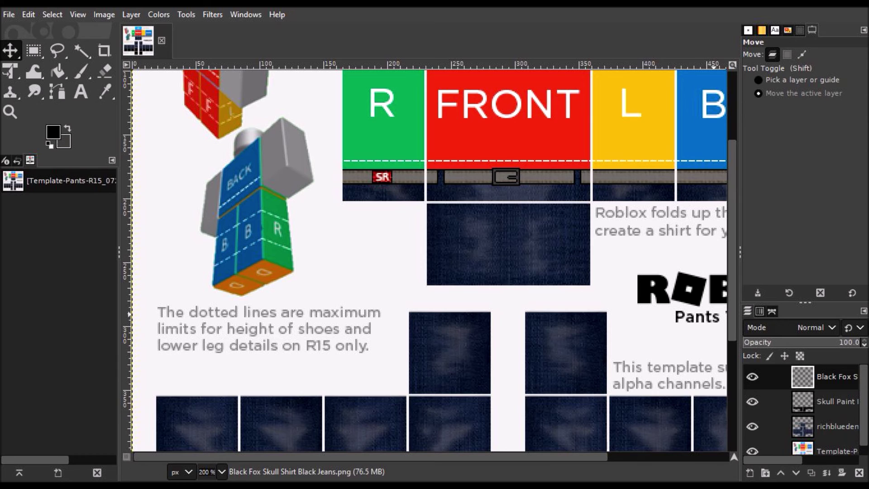
click(824, 426)
click(752, 426)
scroll(478, 291, down, 3)
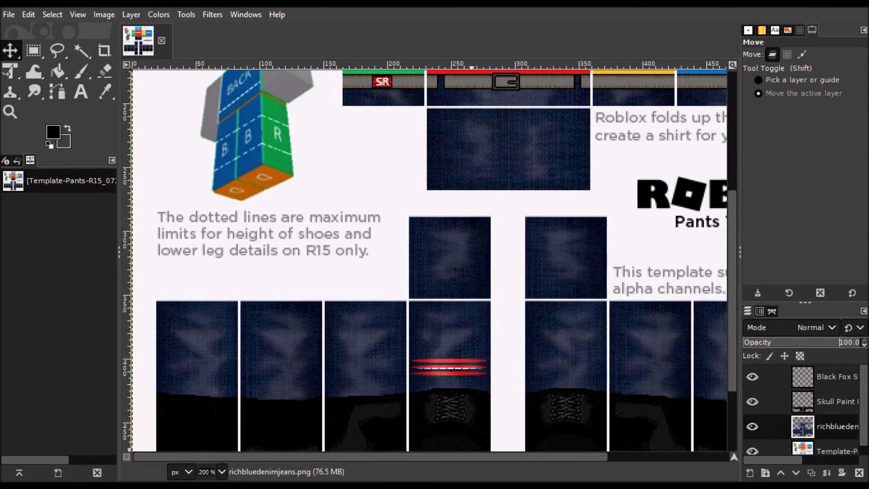
scroll(477, 290, up, 3)
scroll(477, 291, right, 3)
scroll(478, 290, up, 3)
scroll(429, 260, down, 5)
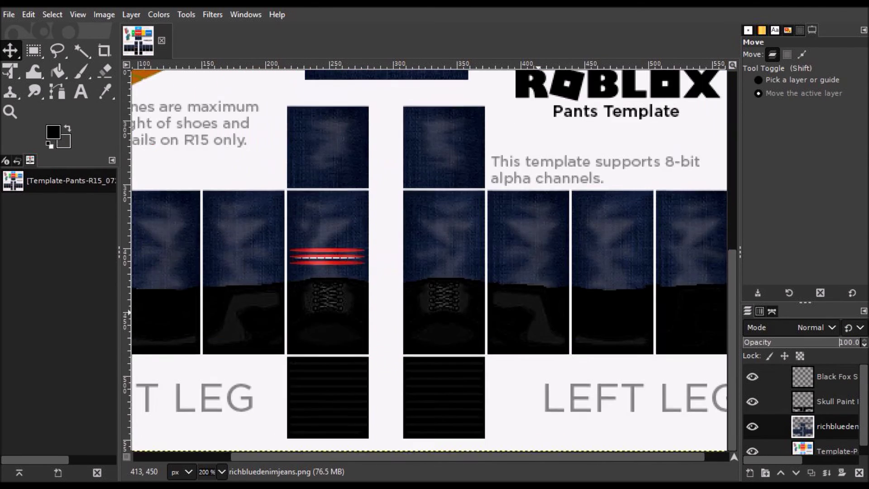
scroll(429, 261, up, 6)
scroll(429, 260, down, 5)
scroll(429, 260, up, 5)
right_click(801, 376)
Step: Delete the Black Fox and Skull Paint layers
click(716, 158)
right_click(801, 376)
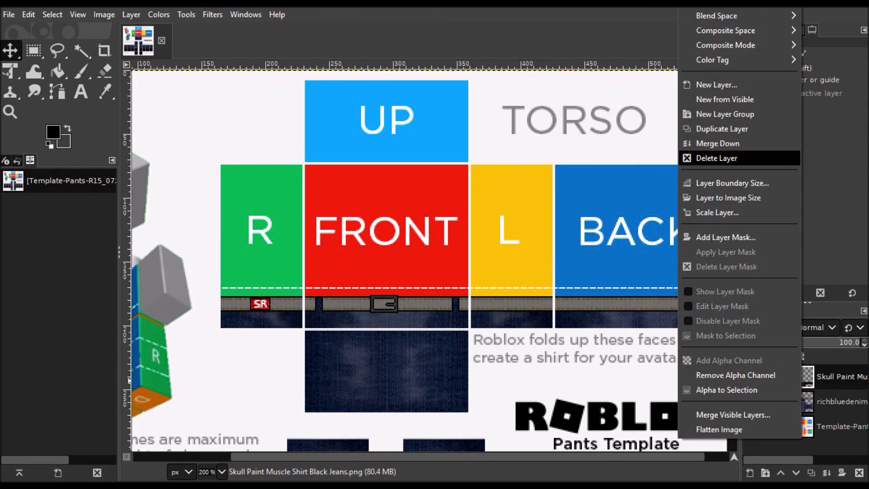
click(716, 157)
Step: Check the denim alone by toggling the template layer off and on, then delete the template layer
click(752, 401)
scroll(429, 260, up, 5)
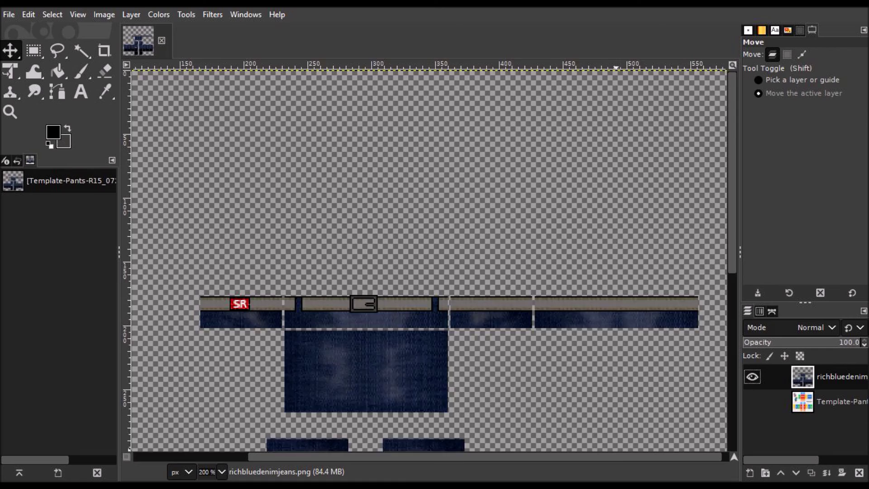
scroll(428, 260, down, 5)
scroll(429, 260, left, 3)
click(752, 401)
scroll(429, 260, right, 3)
scroll(429, 260, up, 5)
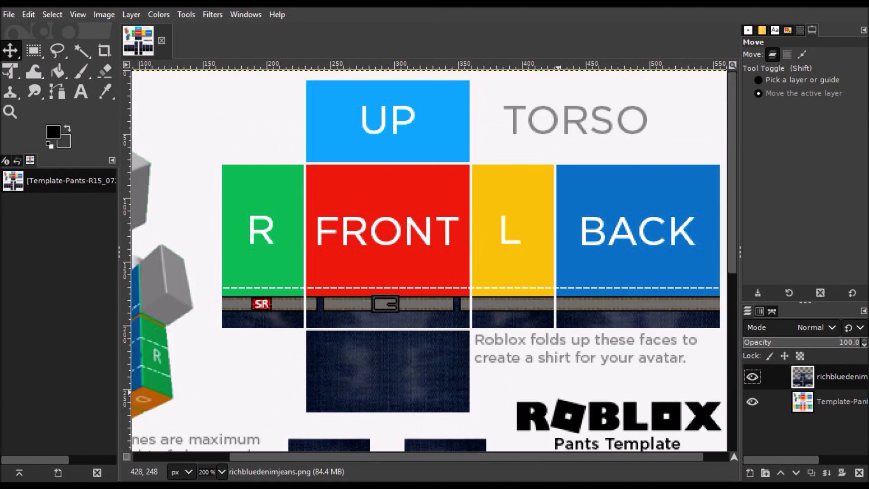
right_click(801, 401)
click(718, 158)
Step: Export the image as Faded Blue Jeans Belt Boots.png into ROBLOX CLOTHES
scroll(671, 236, down, 3)
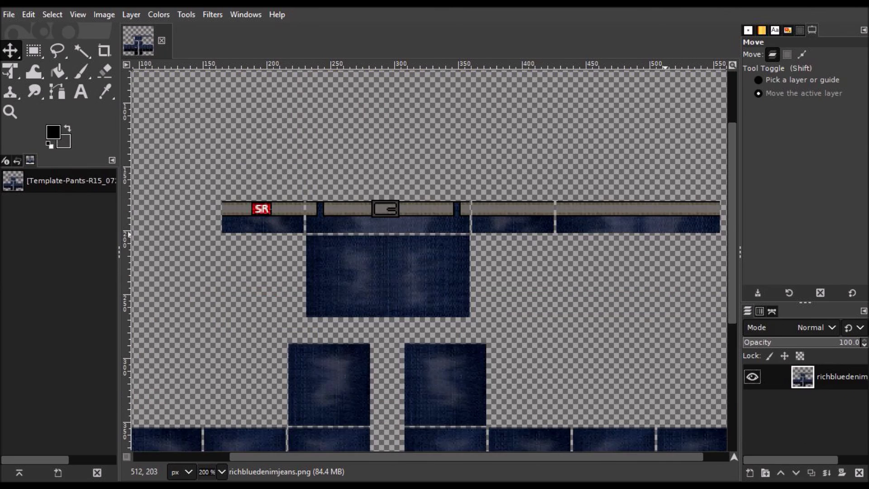
scroll(429, 260, down, 5)
scroll(429, 260, up, 7)
scroll(429, 261, up, 3)
key(ctrl+shift+e)
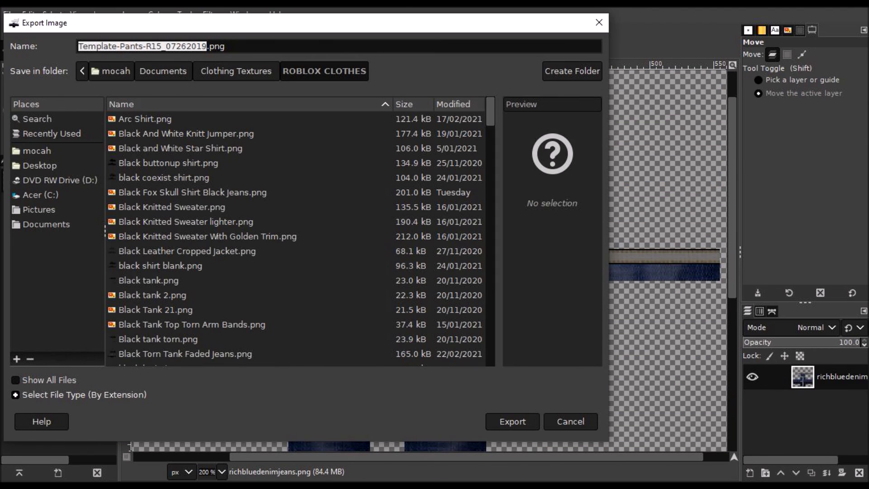
text(richbl)
key(BackSpace)
key(BackSpace)
key(BackSpace)
text(Fate)
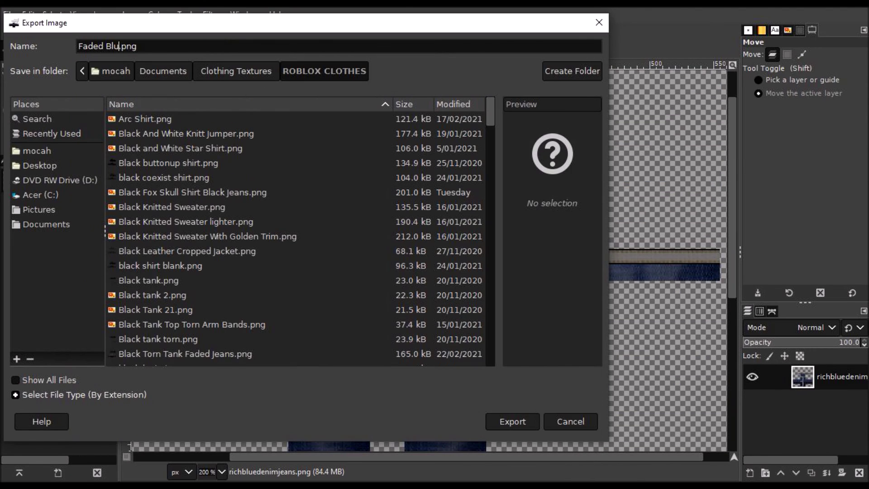
key(Return)
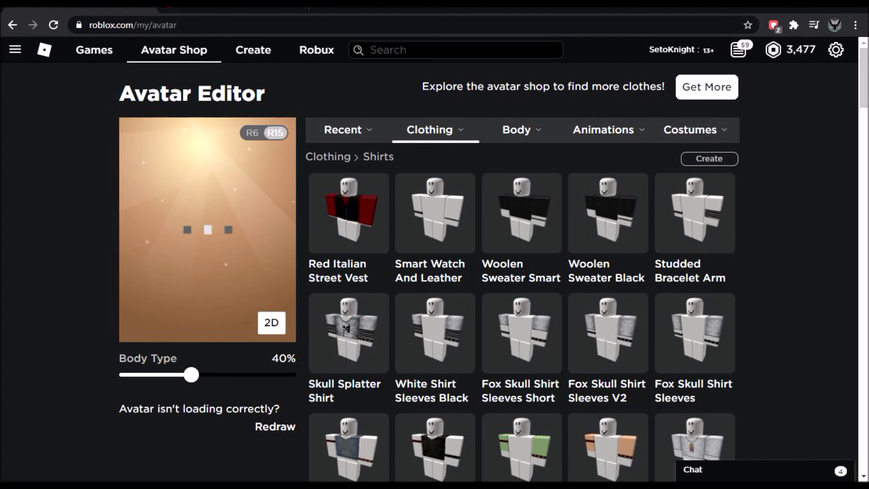
Step: Go to Create, then Group Creations, then Pants to reach the group's pants upload form
click(253, 50)
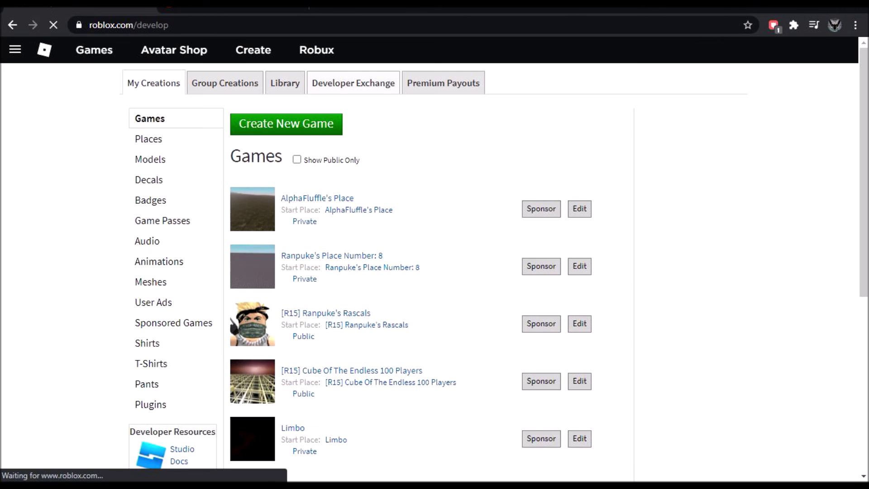
scroll(430, 227, down, 4)
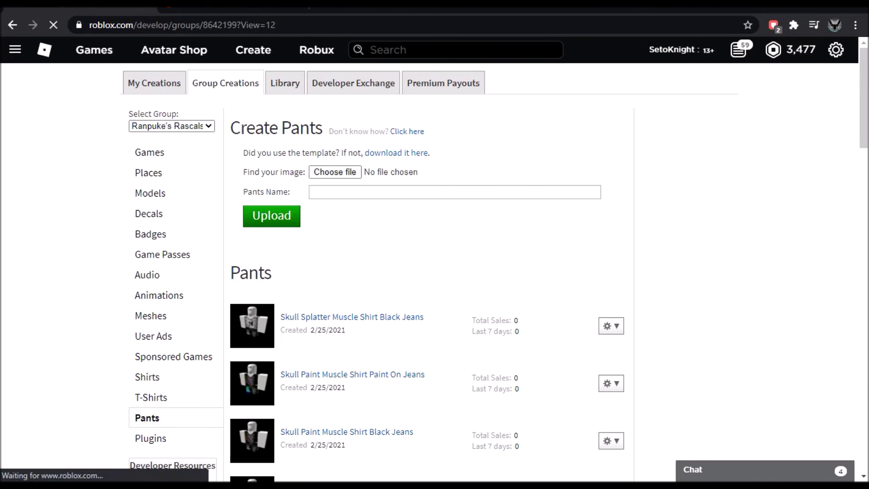
click(848, 261)
Step: Zoom in on the stripes above the boots and cut the first stripe segments to transparency
key(z)
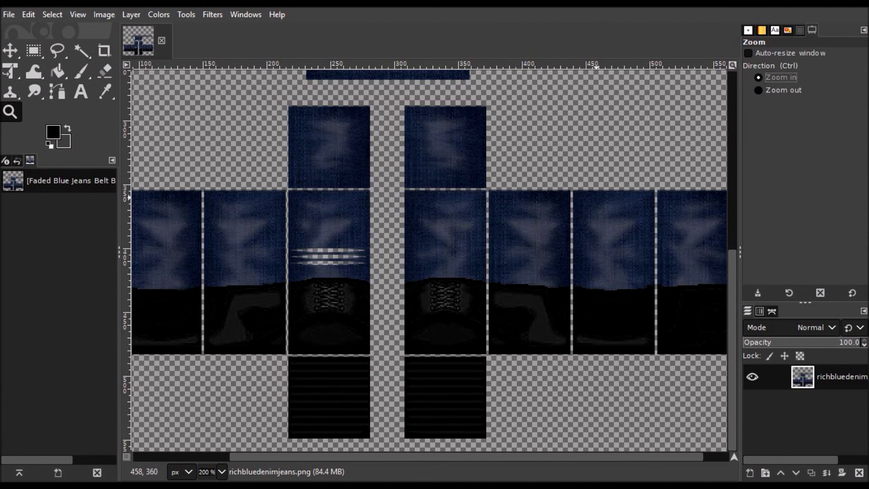
drag(290, 240, 362, 294)
key(r)
mouse_move(321, 261)
mouse_down()
mouse_move(662, 301)
mouse_move(571, 291)
mouse_up()
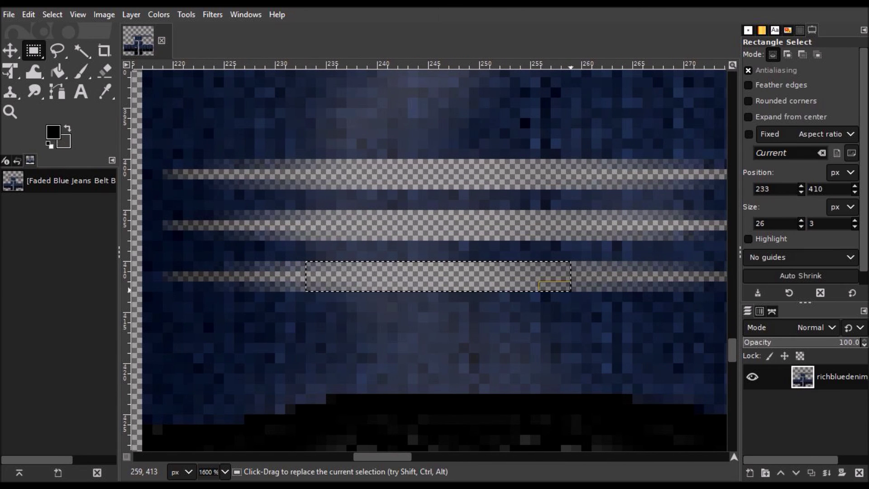
key(ctrl+x)
key(ctrl+x)
mouse_move(484, 282)
mouse_down()
mouse_move(484, 180)
mouse_move(592, 175)
mouse_move(592, 271)
mouse_move(417, 271)
mouse_move(418, 190)
mouse_move(255, 162)
mouse_up()
key(ctrl+x)
key(ctrl+x)
key(ctrl+x)
key(ctrl+x)
key(ctrl+x)
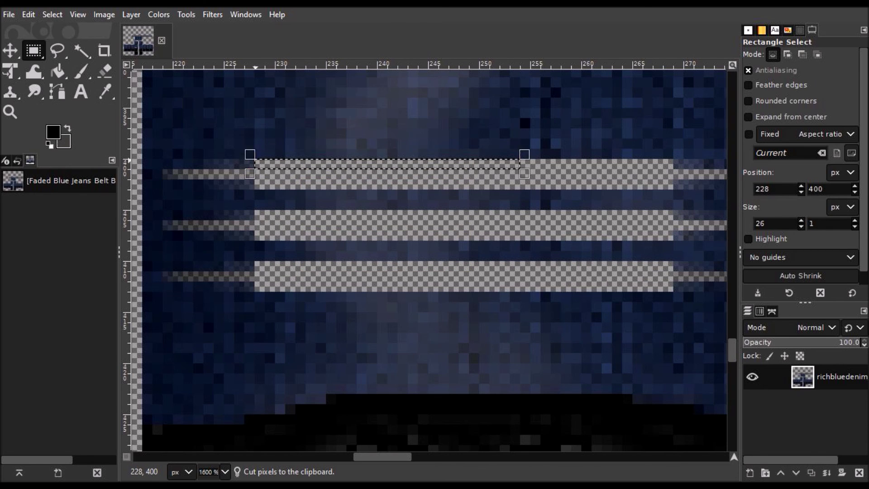
Step: Cut the remaining stripe pieces to transparency, then deselect and zoom back out
key(ctrl+x)
drag(356, 164, 346, 286)
key(ctrl+x)
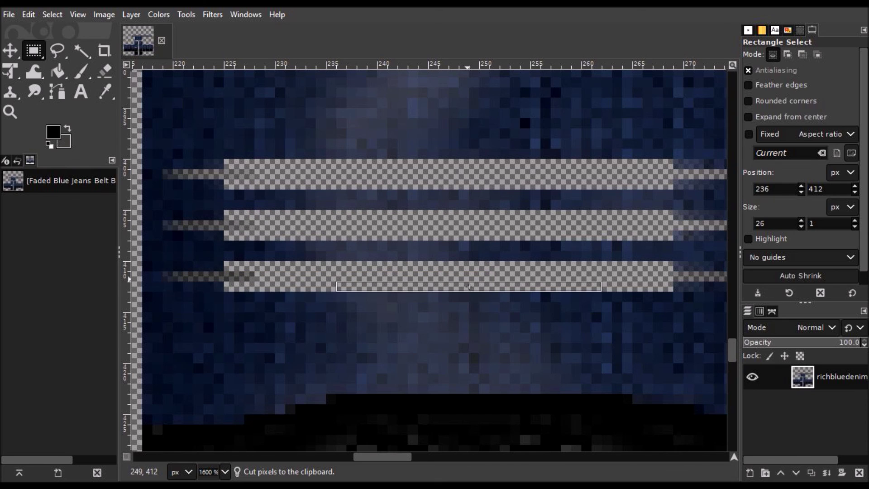
scroll(474, 445, right, 3)
key(ctrl+x)
key(ctrl+x)
mouse_move(391, 286)
mouse_down()
mouse_move(392, 215)
mouse_move(432, 194)
mouse_move(432, 174)
mouse_up()
key(ctrl+x)
key(ctrl+x)
key(ctrl+x)
click(370, 281)
key(z)
scroll(466, 305, down, 5)
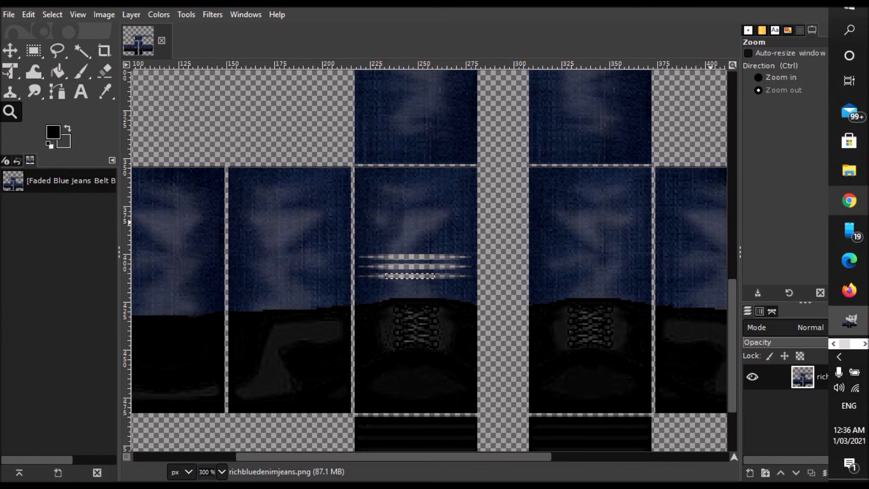
Step: Pick Faded Blue Jeans Belt Boots in the file chooser and upload it as the group's pants
click(848, 202)
click(334, 170)
scroll(300, 190, down, 3)
scroll(300, 191, down, 5)
scroll(300, 190, up, 3)
scroll(300, 190, down, 2)
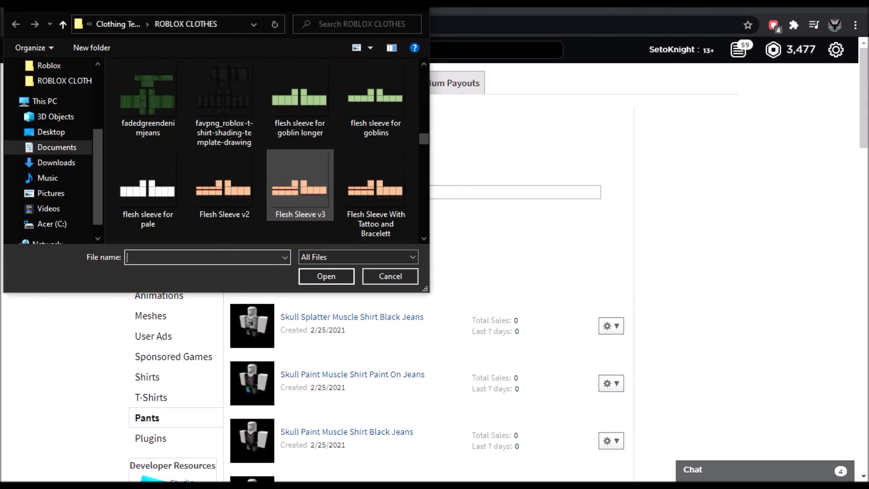
scroll(300, 190, down, 2)
scroll(300, 190, up, 4)
double_click(300, 88)
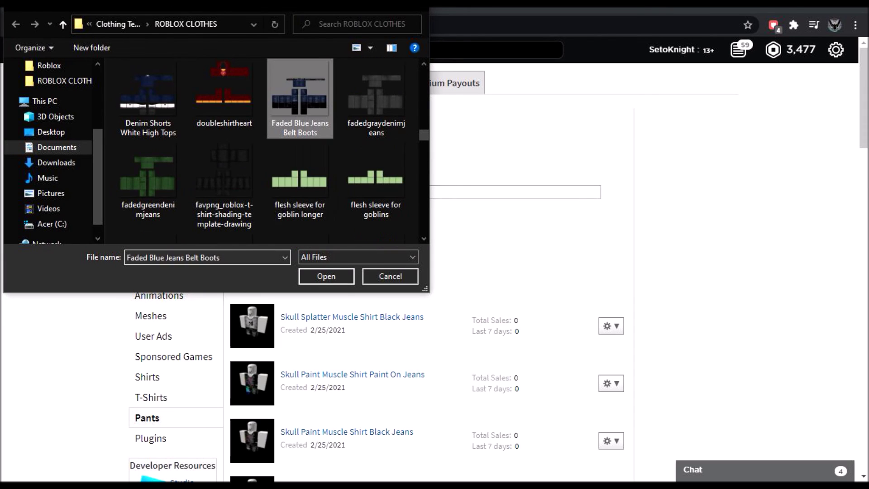
click(271, 215)
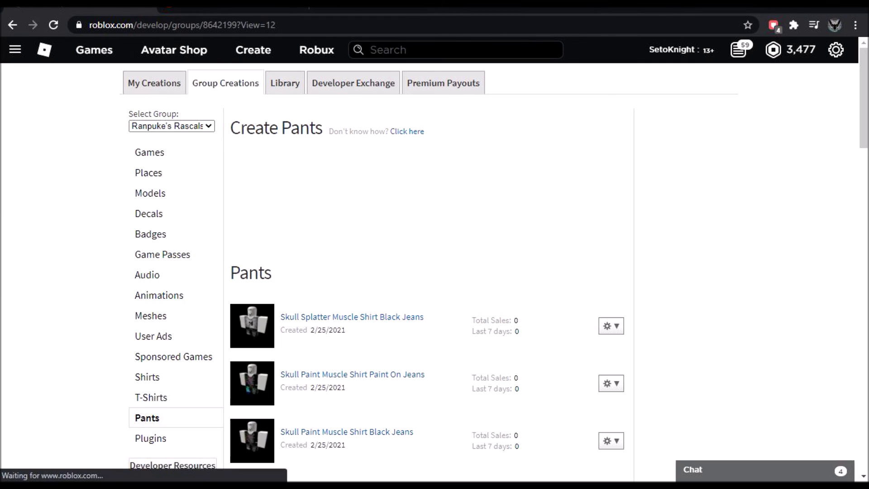